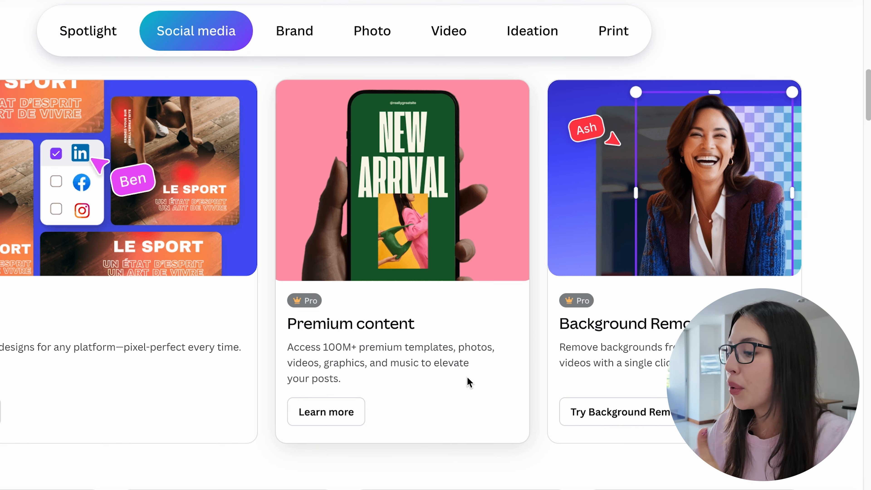
Scroll up Canva's features page to reach the example 'Hola, soy Mar!' portfolio site.
left_click_drag(867, 97, 867, 85)
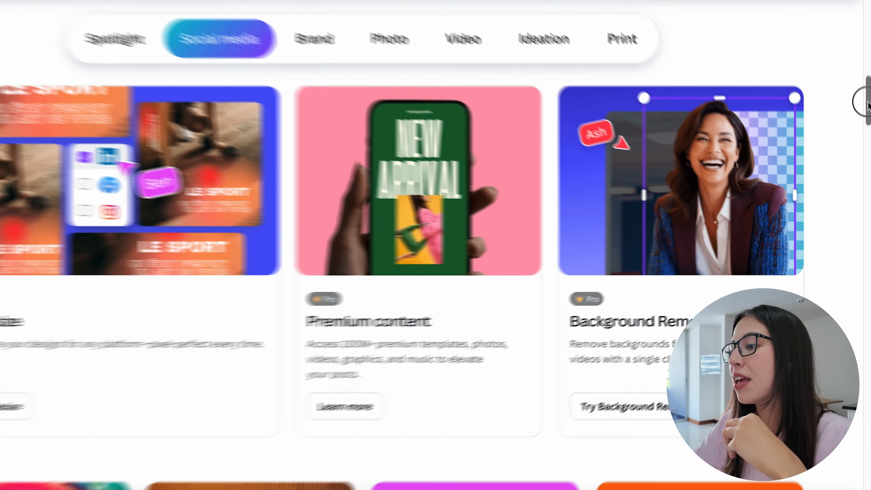
left_click_drag(865, 116, 864, 90)
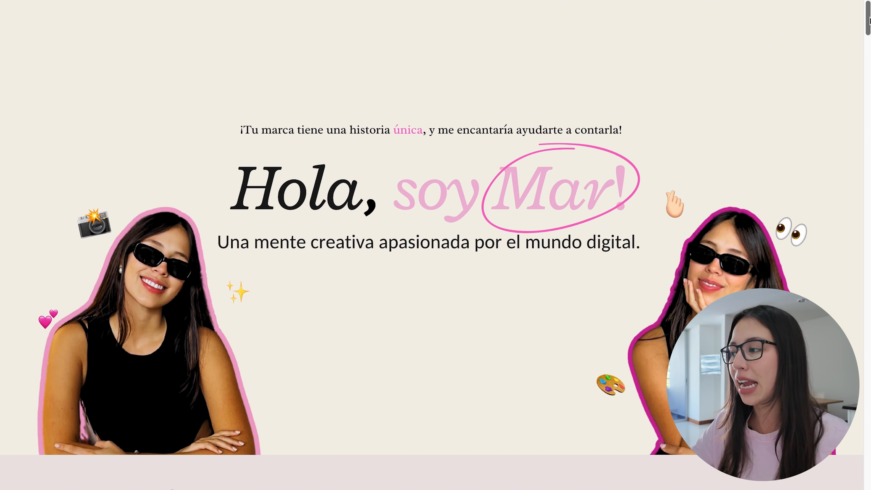
Scroll through the example site's About and My Work sections, then return to Canva's home page.
left_click_drag(864, 19, 868, 94)
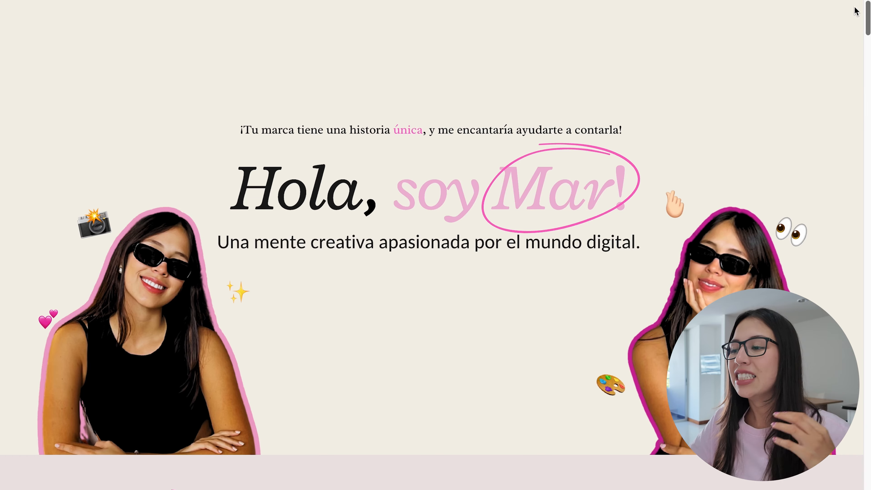
left_click_drag(869, 13, 868, 84)
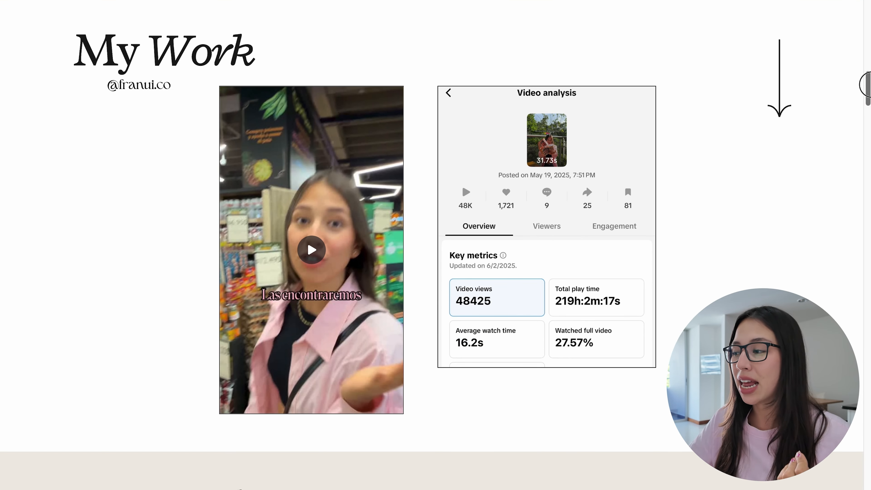
scroll(431, 245, "up", 1)
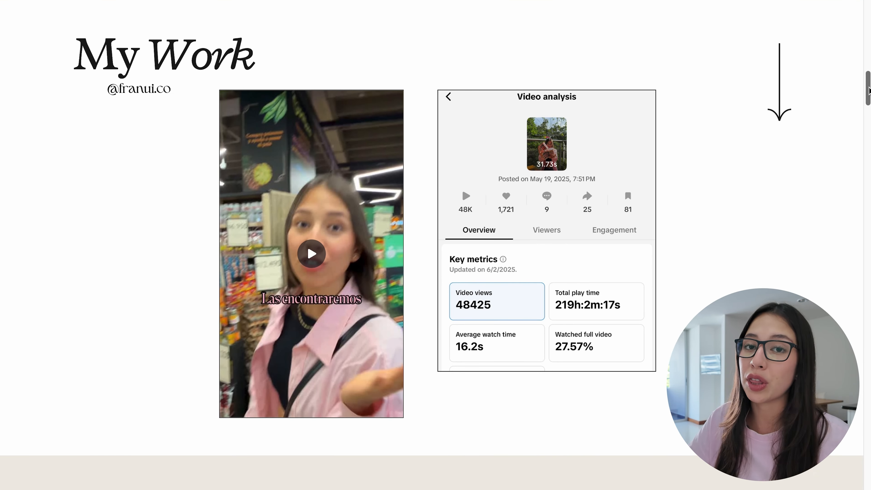
left_click_drag(868, 88, 867, 160)
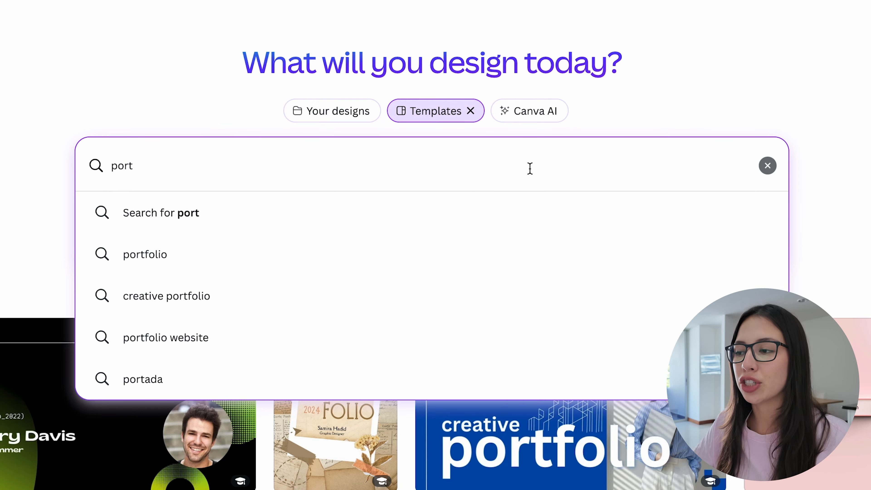
Search templates for 'portfolio website' and start a design from the Opulence Era Style template.
left_click(165, 345)
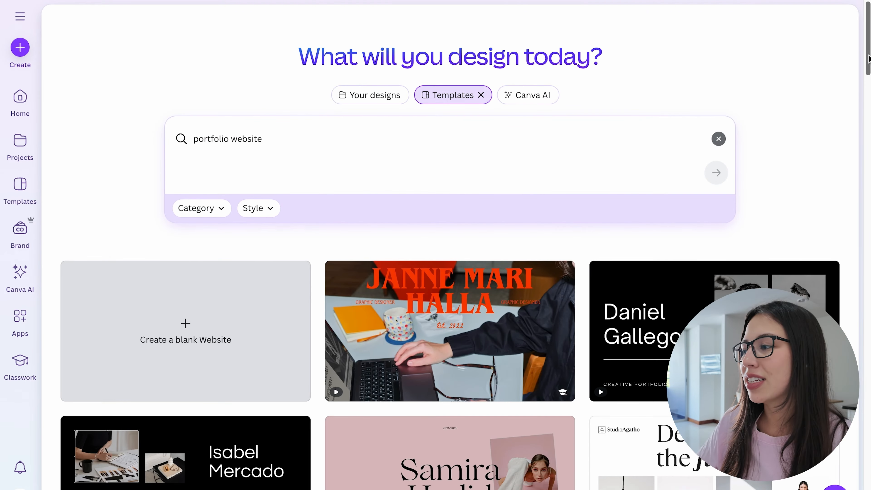
left_click_drag(868, 59, 865, 180)
left_click_drag(868, 139, 864, 430)
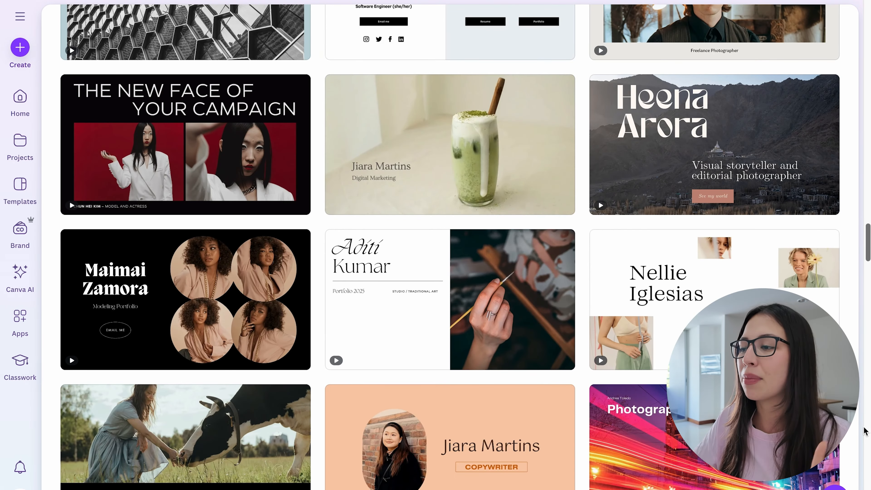
scroll(755, 240, "down", 5)
left_click(687, 171)
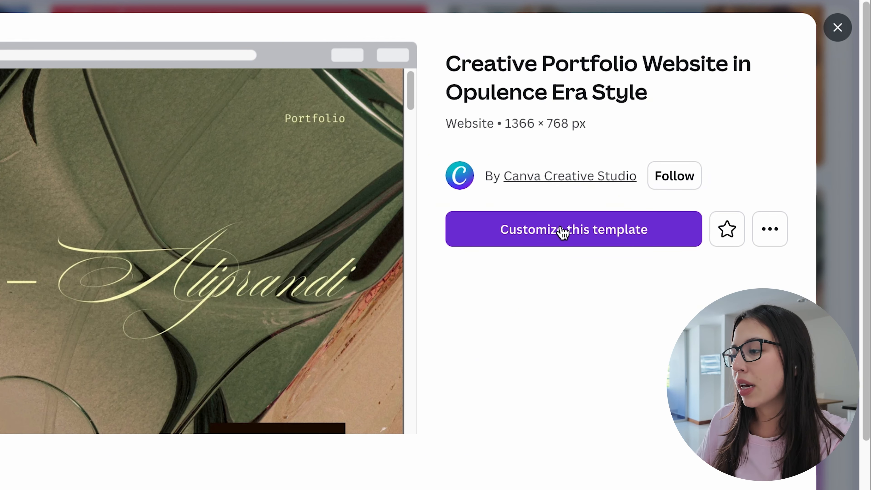
left_click(579, 233)
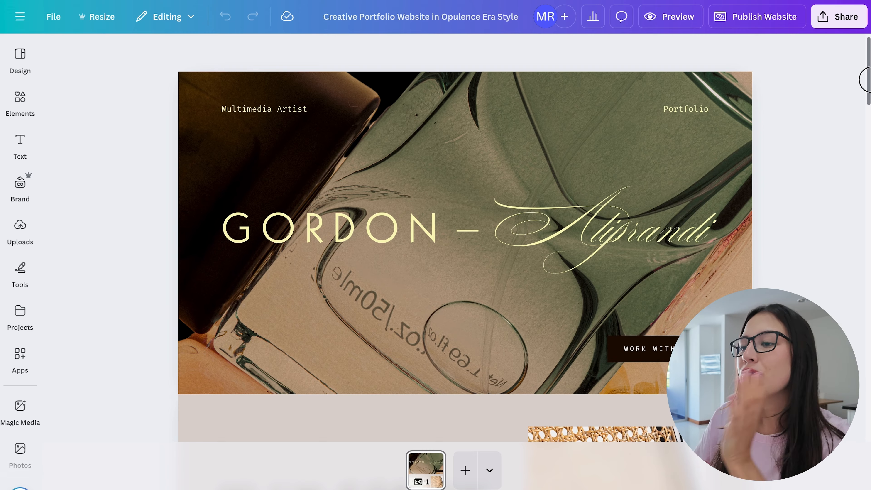
mouse_move(865, 80)
left_mouse_down()
mouse_move(861, 372)
mouse_move(868, 429)
mouse_move(864, 152)
left_mouse_up()
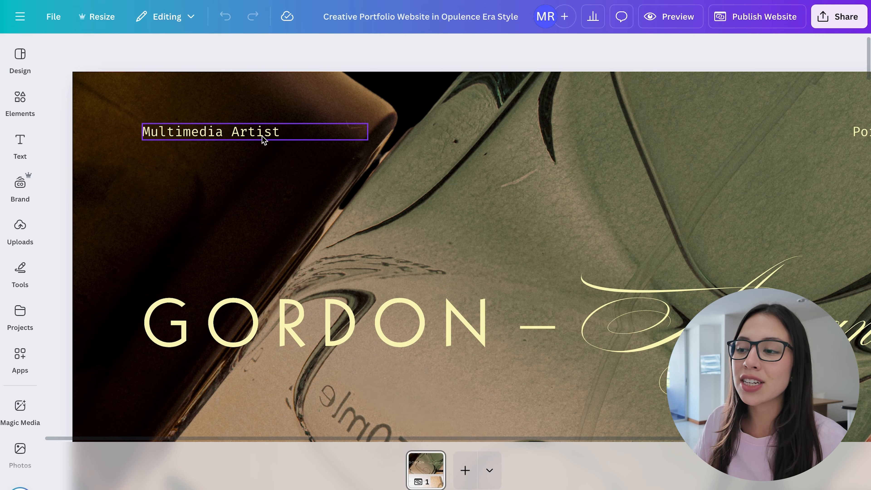
left_click(254, 136)
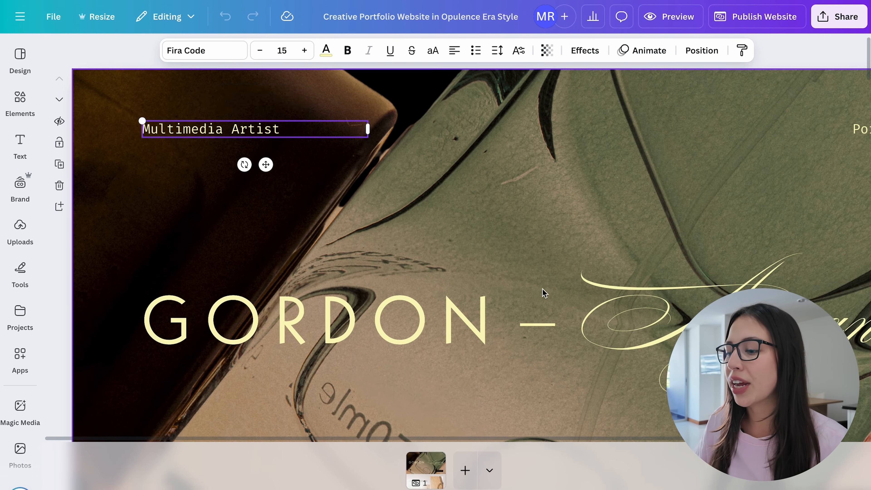
scroll(546, 292, "down", 15)
scroll(564, 357, "down", 15)
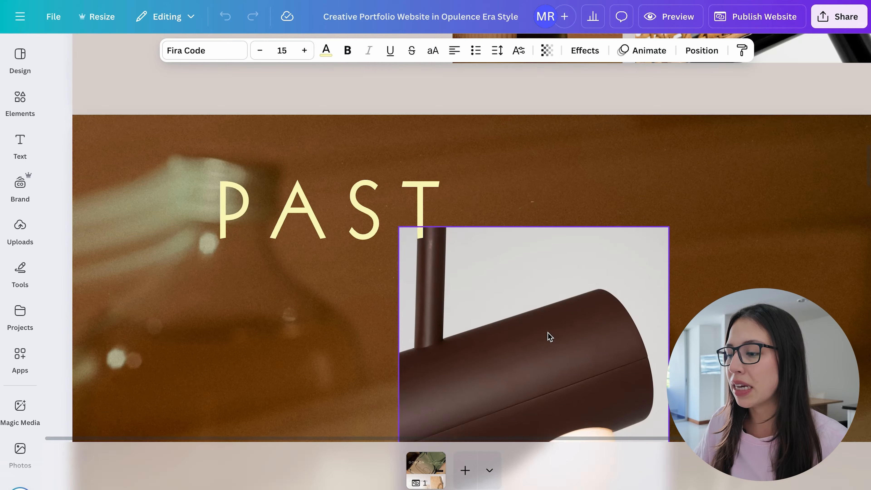
scroll(644, 228, "up", 8)
scroll(718, 270, "up", 3)
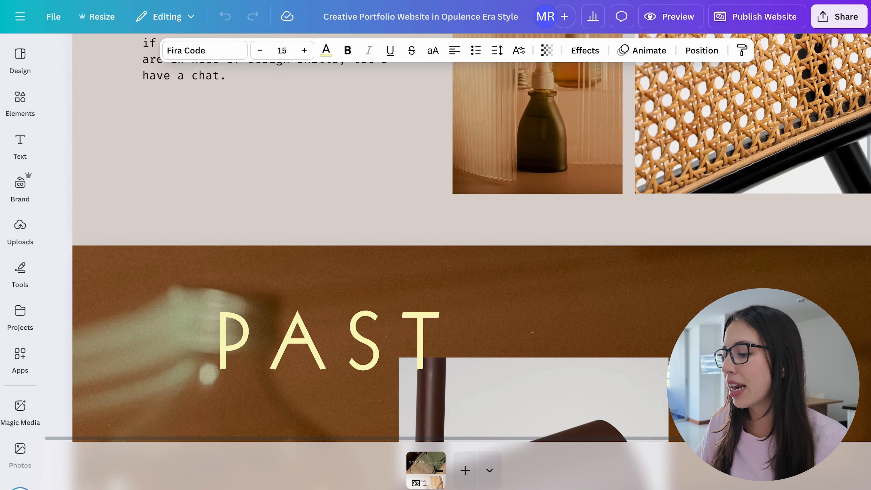
scroll(472, 264, "down", 3)
scroll(659, 265, "up", 9)
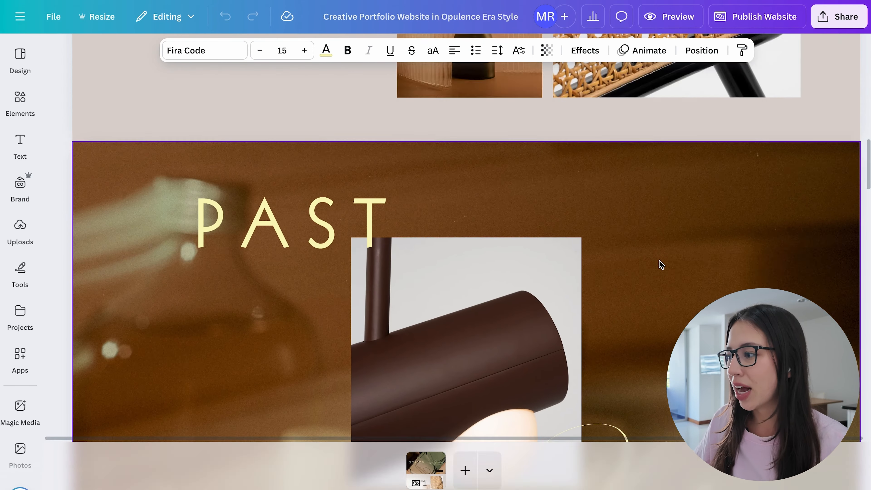
left_click_drag(868, 119, 868, 47)
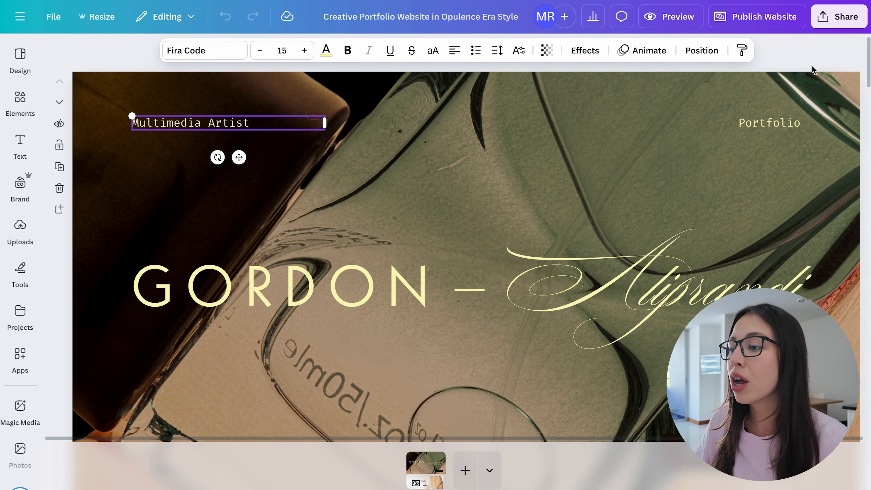
left_click(576, 167)
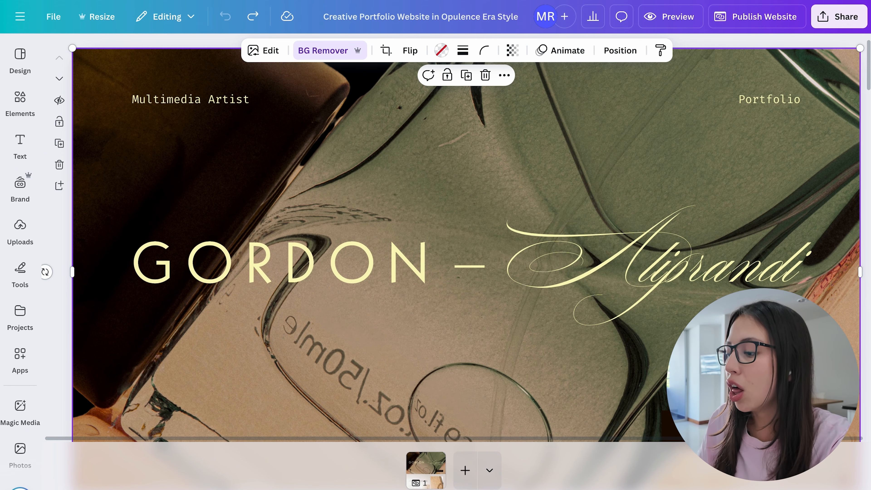
scroll(466, 245, "up", 2)
scroll(466, 245, "down", 3)
left_click_drag(868, 90, 868, 429)
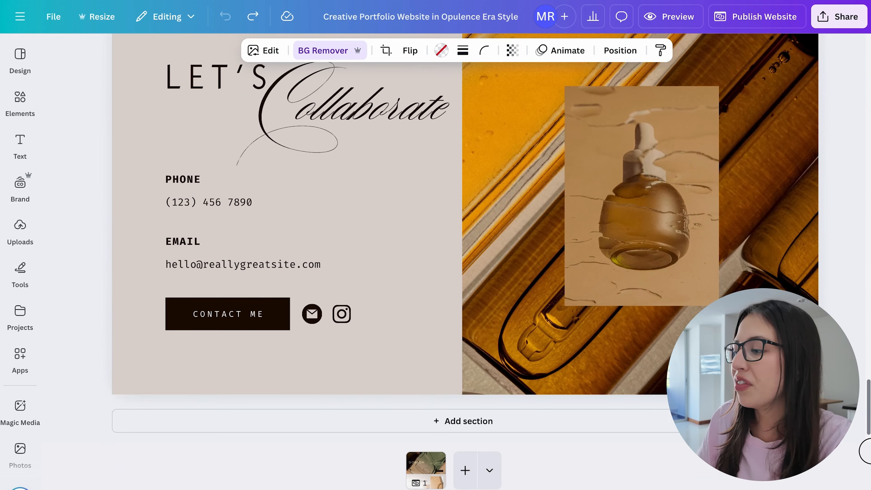
left_click_drag(868, 368, 869, 74)
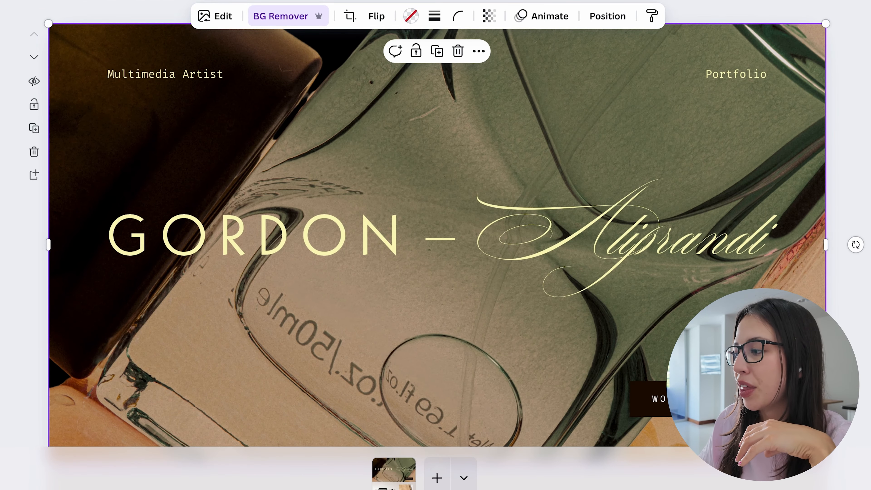
scroll(825, 154, "down", 2)
scroll(379, 102, "up", 1)
Select the hero's background photo and replace it with a plain black background.
left_click(467, 214)
scroll(300, 193, "up", 1)
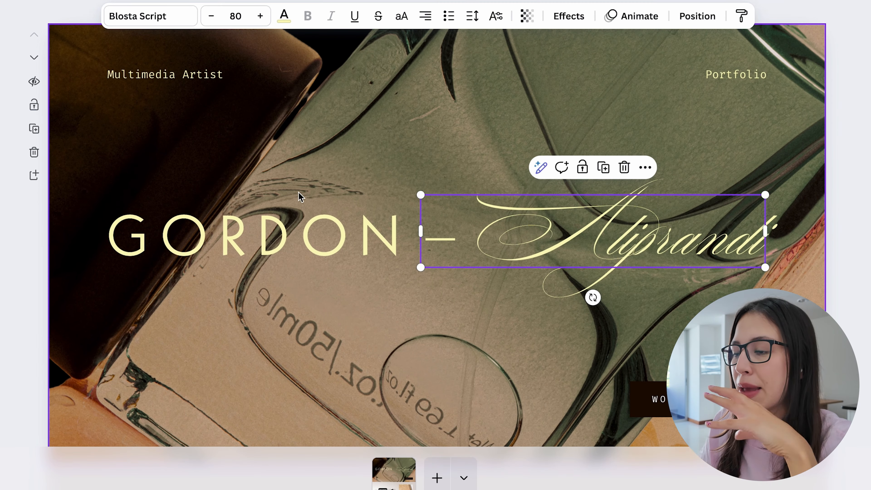
left_click(364, 102)
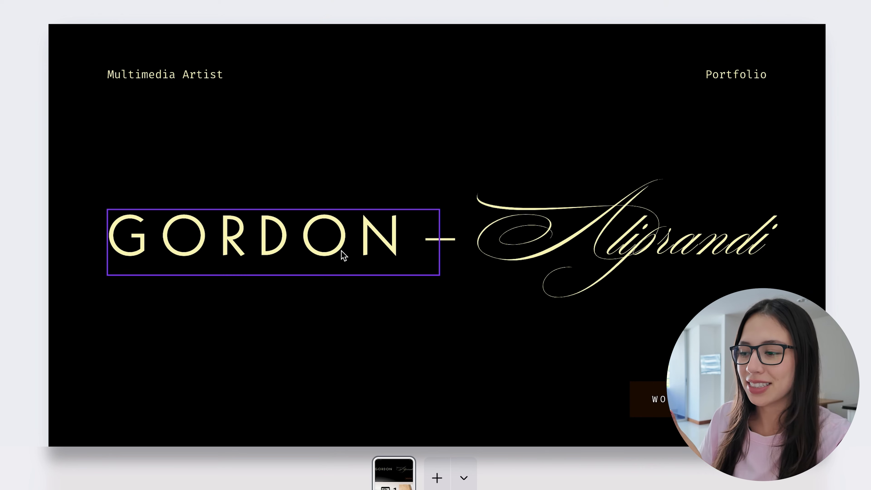
Retype the big title as MAR ROMERO and the script word as UGC.
double_click(345, 257)
key("BackSpace")
type("MAR")
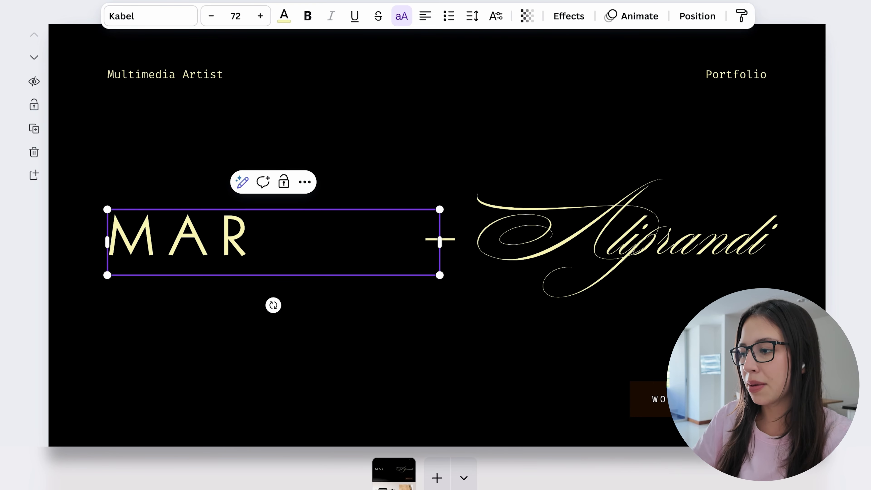
type(" ROMERO")
double_click(666, 225)
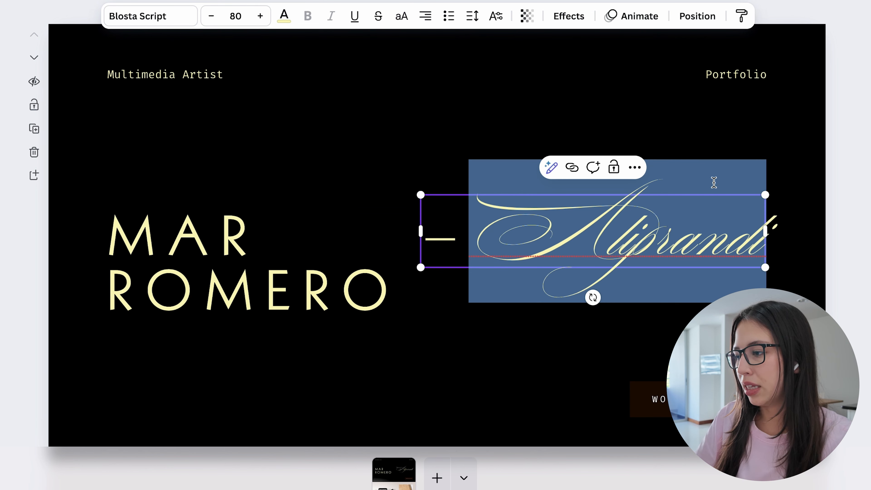
key("BackSpace")
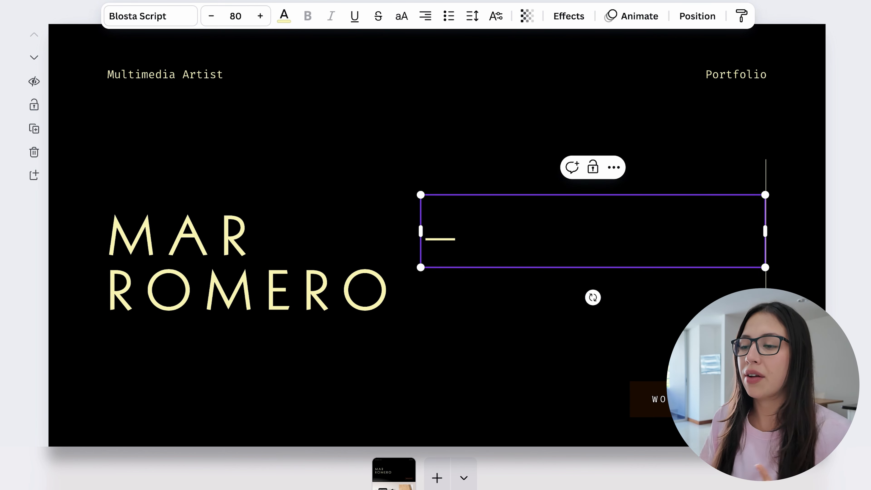
type("UGC")
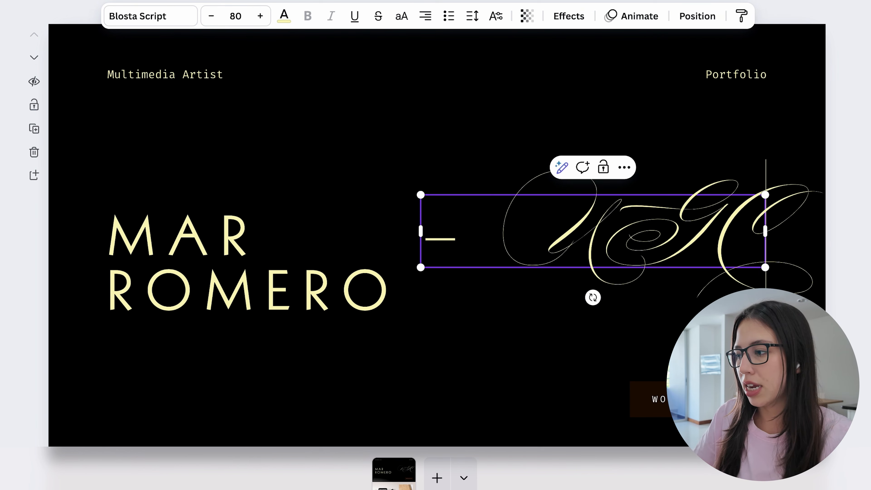
left_click(744, 55)
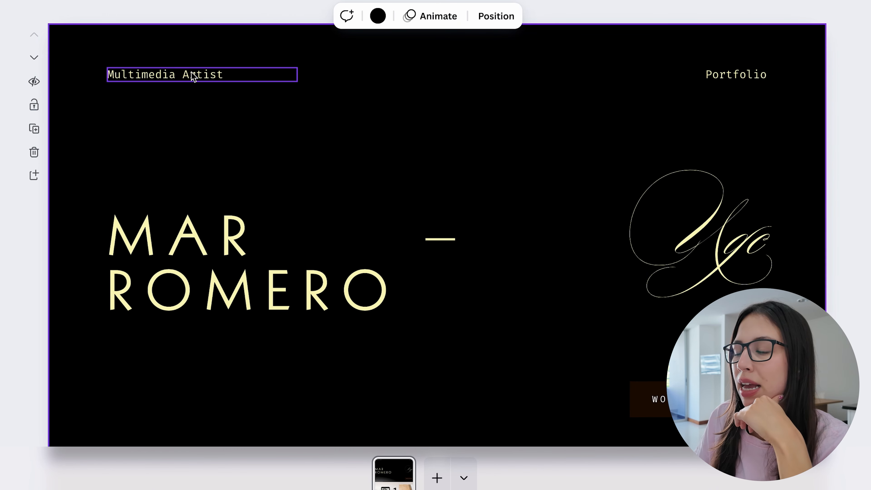
key("Escape")
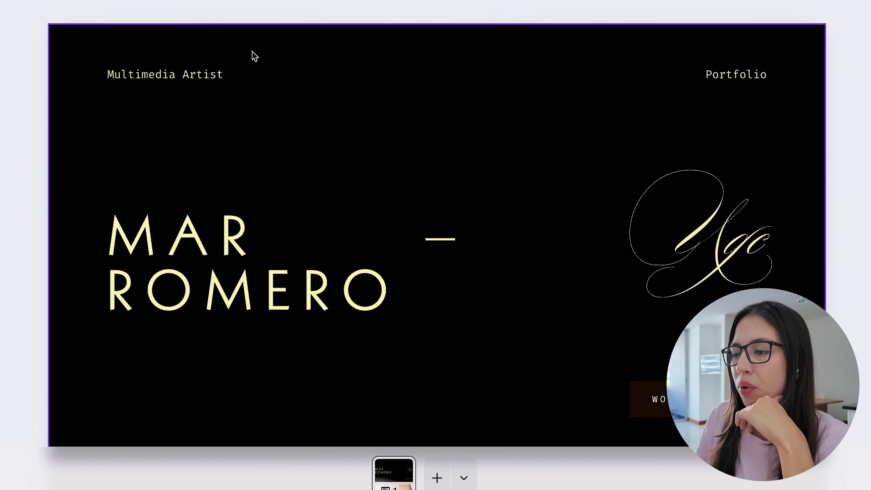
Delete the Multimedia Artist label, widen MAR ROMERO onto one line and place UGC beside it.
left_click(218, 81)
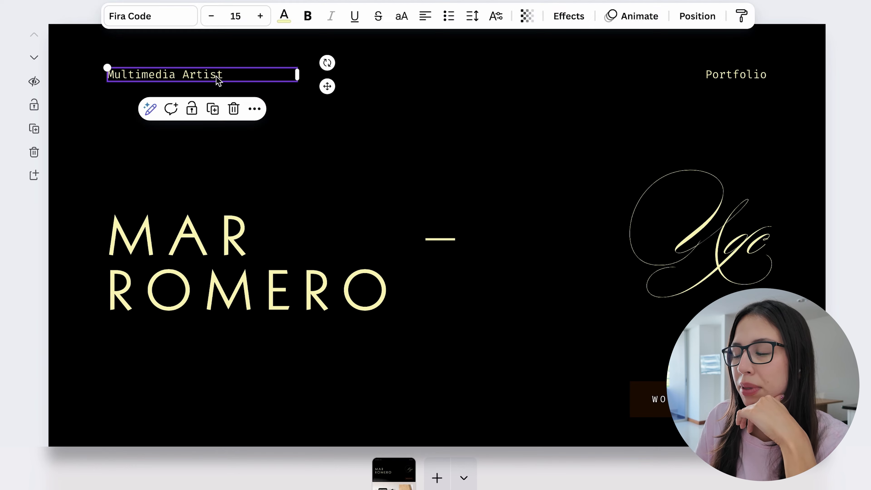
key("Delete")
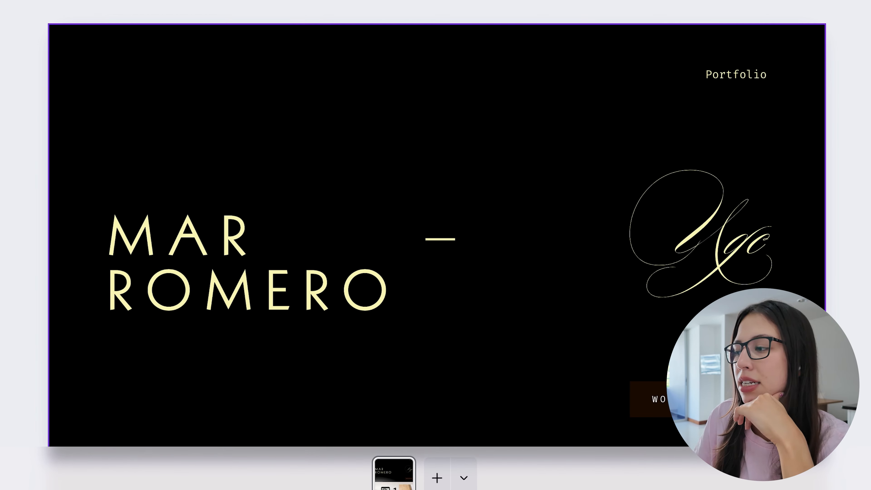
left_click(440, 240)
left_click(290, 278)
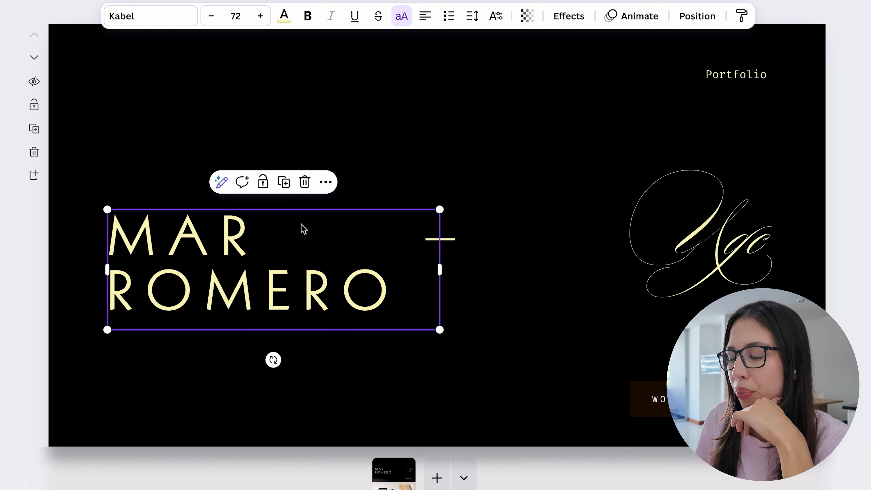
left_click_drag(444, 271, 601, 254)
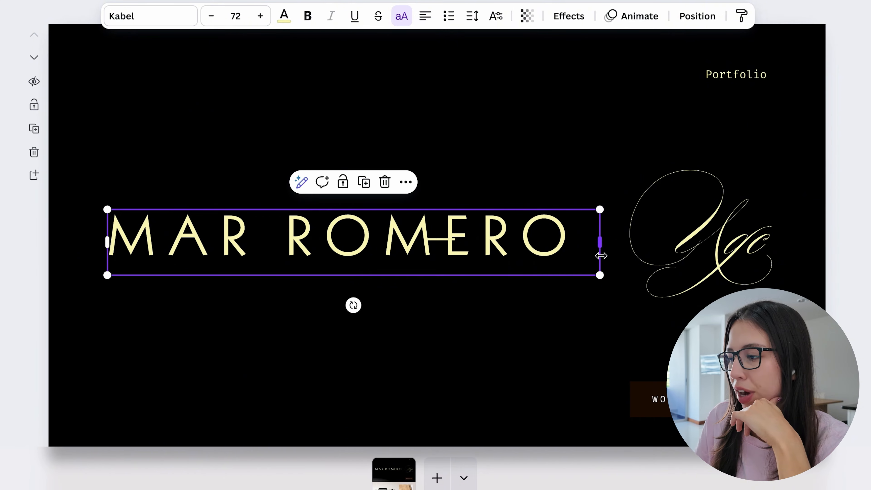
left_click_drag(678, 229, 672, 233)
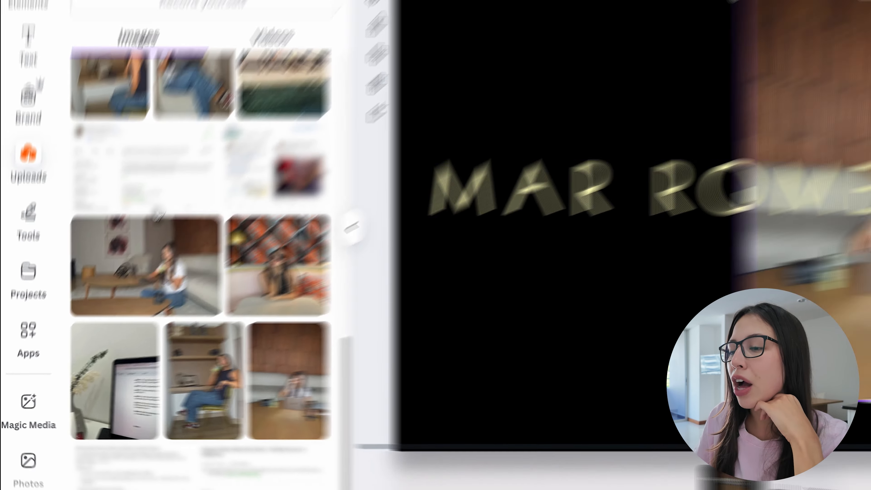
Add the uploaded laptop photo to the hero page, abandoning a new upload attempt.
left_click(356, 393)
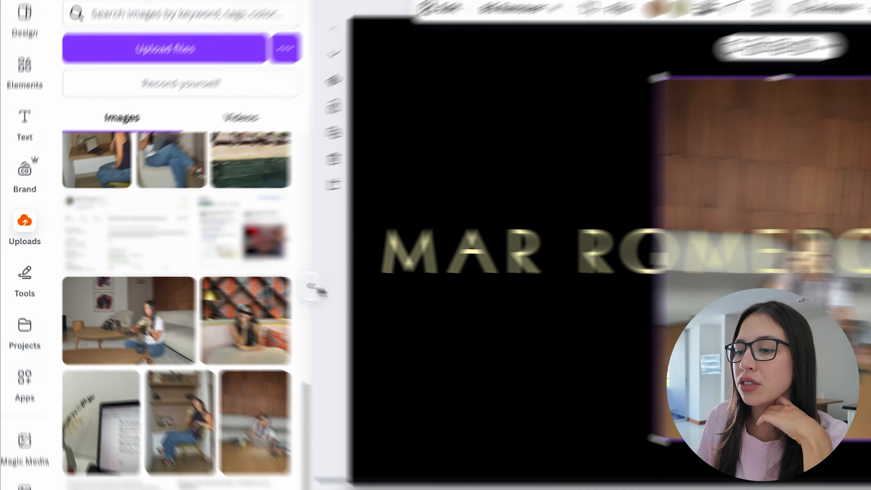
left_click(255, 279)
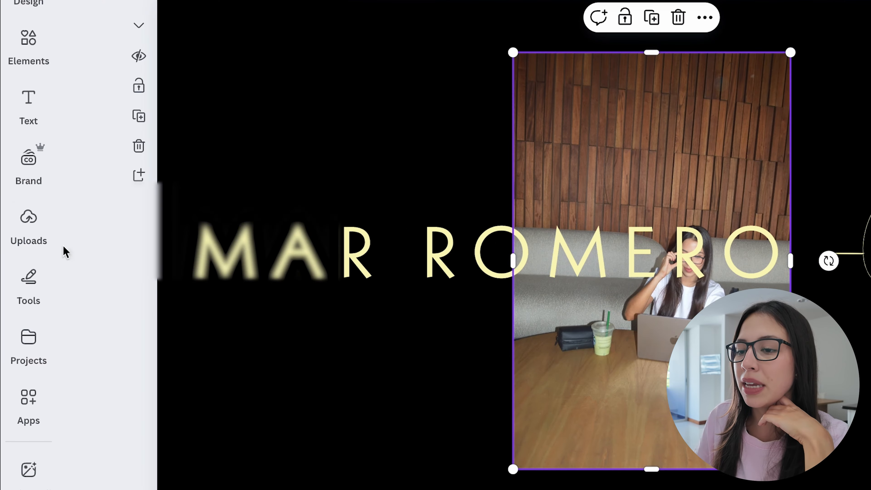
mouse_move(21, 229)
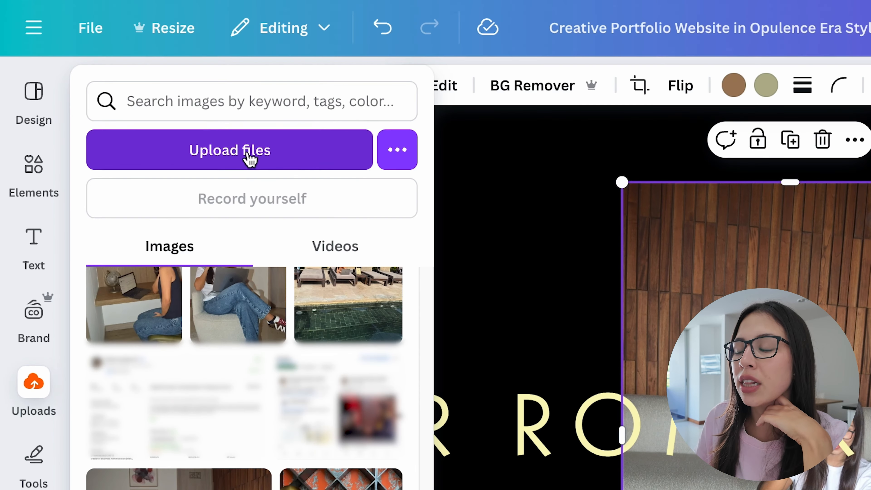
left_click(251, 158)
left_click(584, 322)
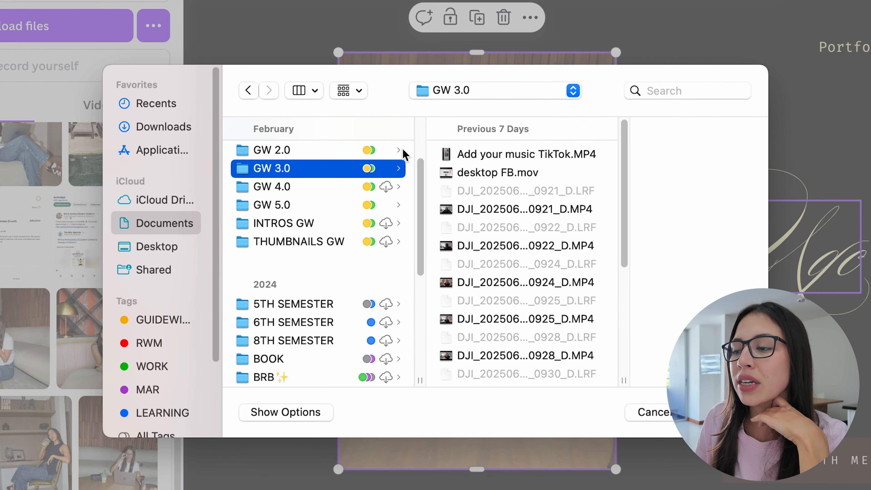
left_click(473, 253)
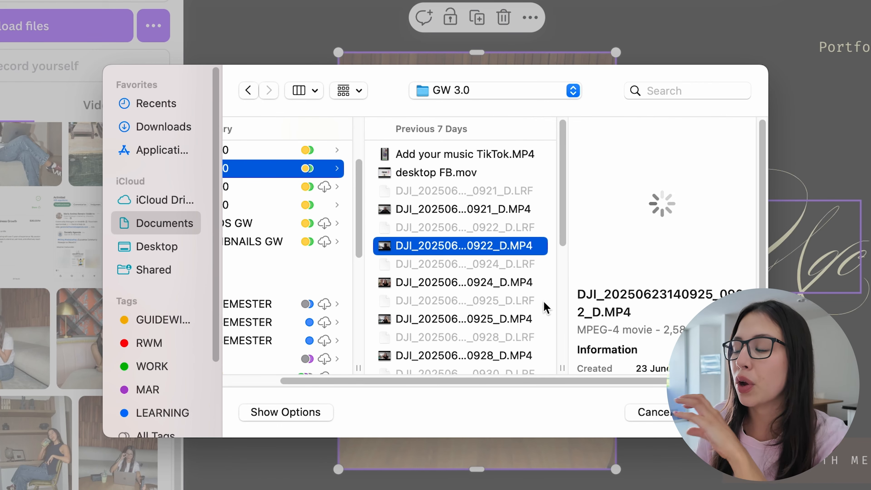
left_click(628, 416)
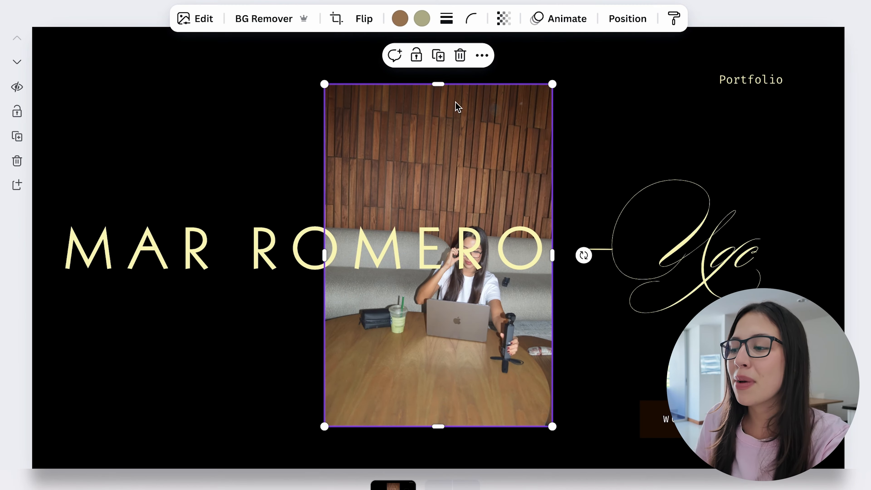
Make the laptop photo the page background and crop it upward to frame her face.
right_click(438, 156)
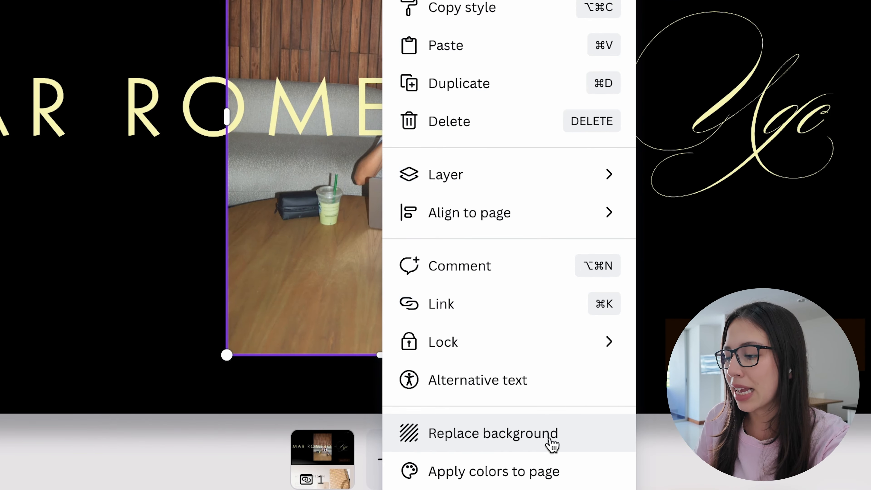
left_click(541, 439)
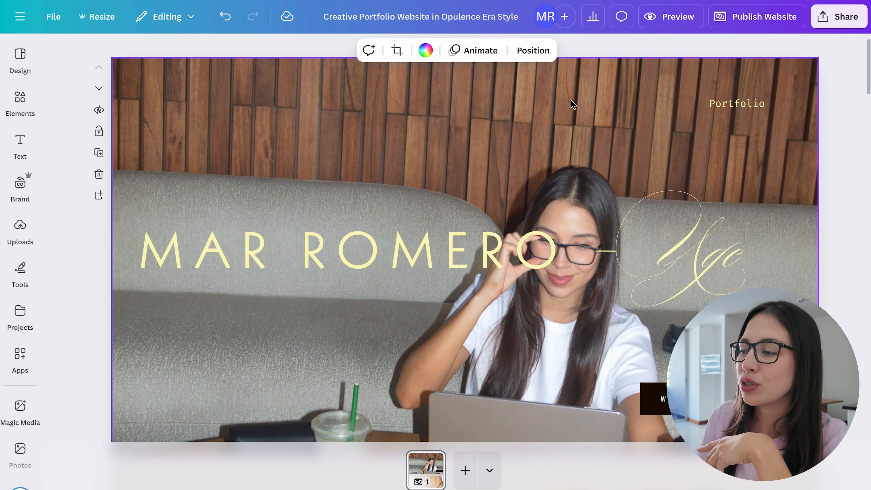
double_click(579, 190)
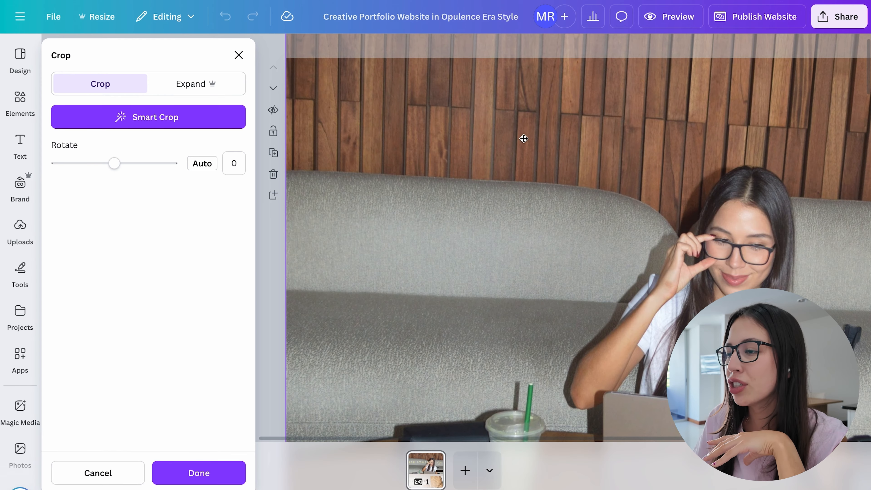
left_click_drag(542, 187, 539, 151)
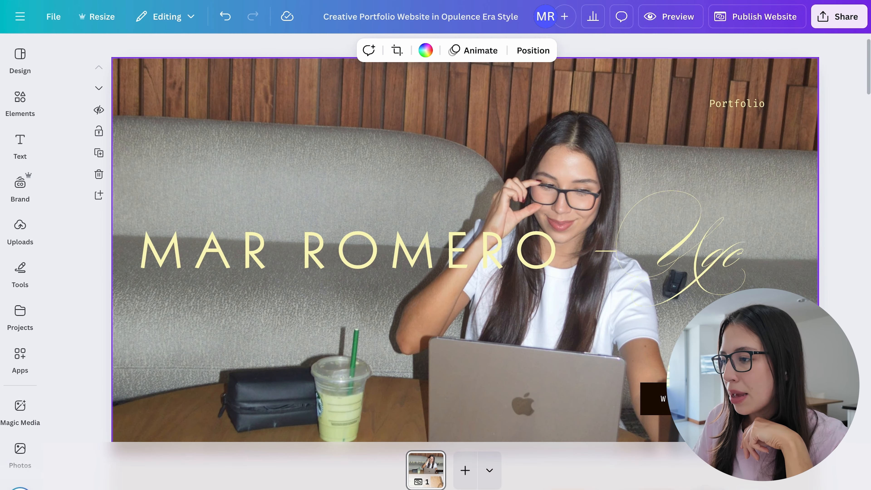
double_click(436, 174)
left_click_drag(505, 167, 502, 152)
left_click_drag(529, 218, 523, 200)
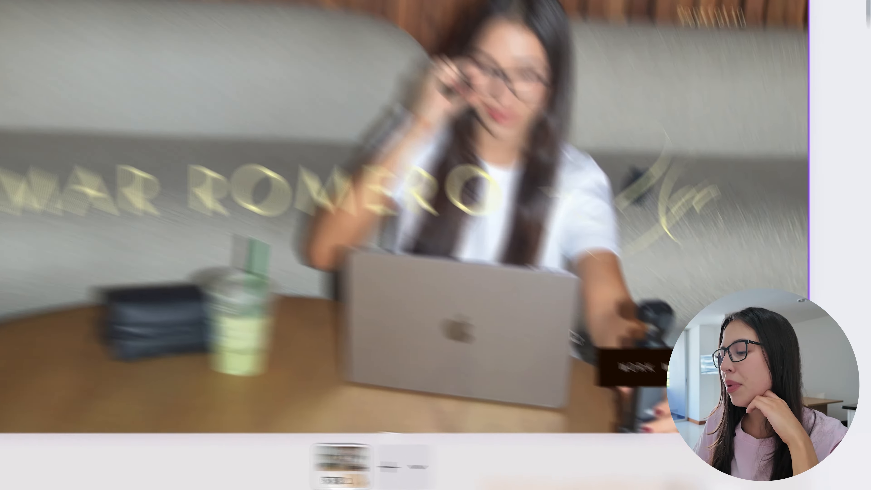
left_click(599, 354)
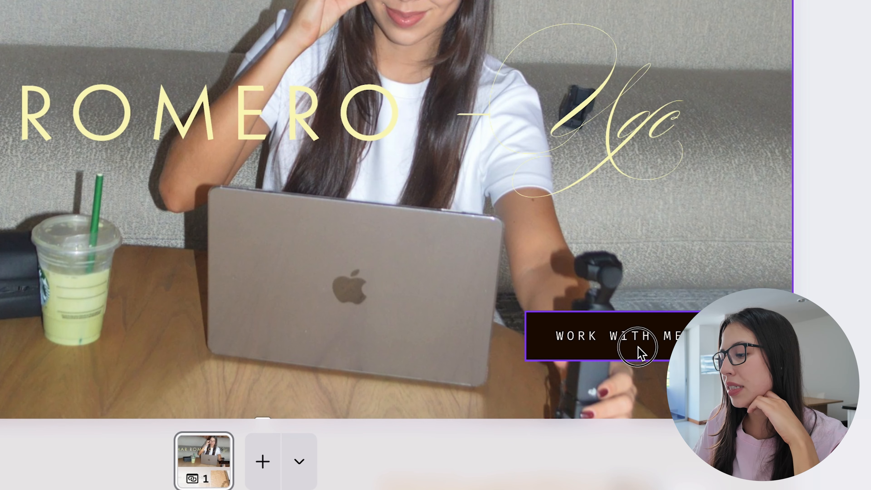
Move the WORK WITH ME button to the hero's lower left and reframe the background photo.
left_click_drag(688, 326, 6, 335)
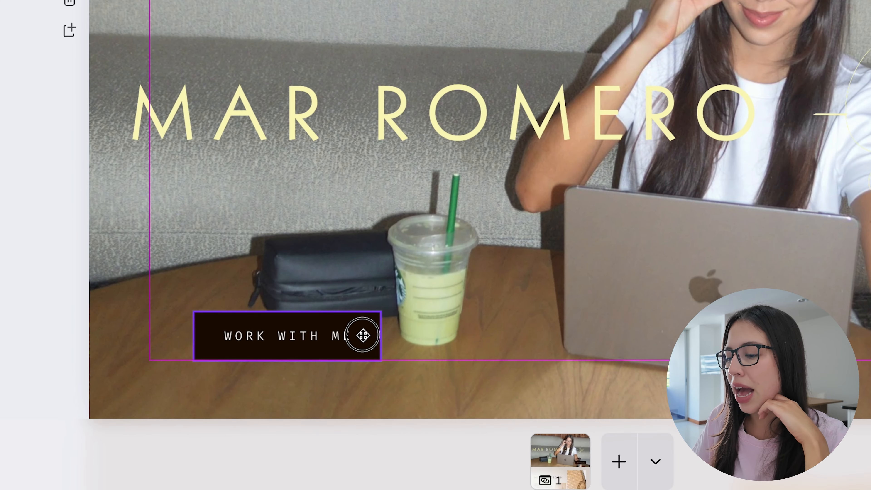
left_click_drag(363, 335, 343, 347)
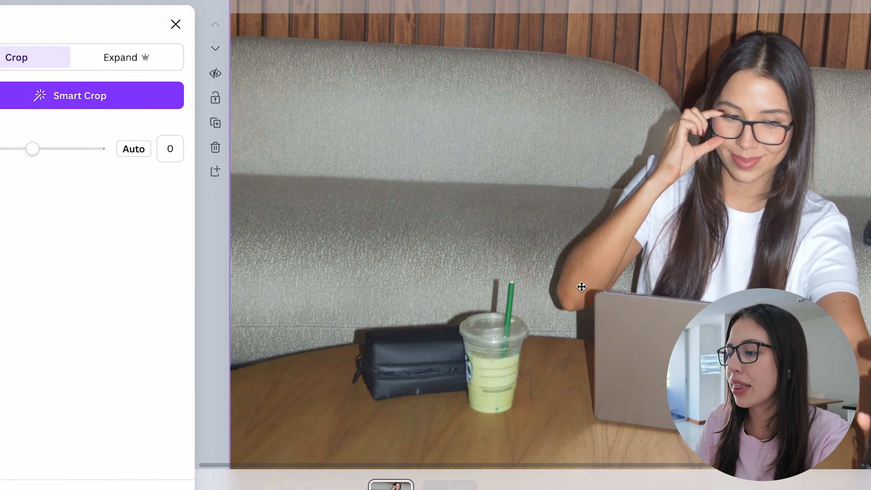
left_click_drag(580, 288, 555, 319)
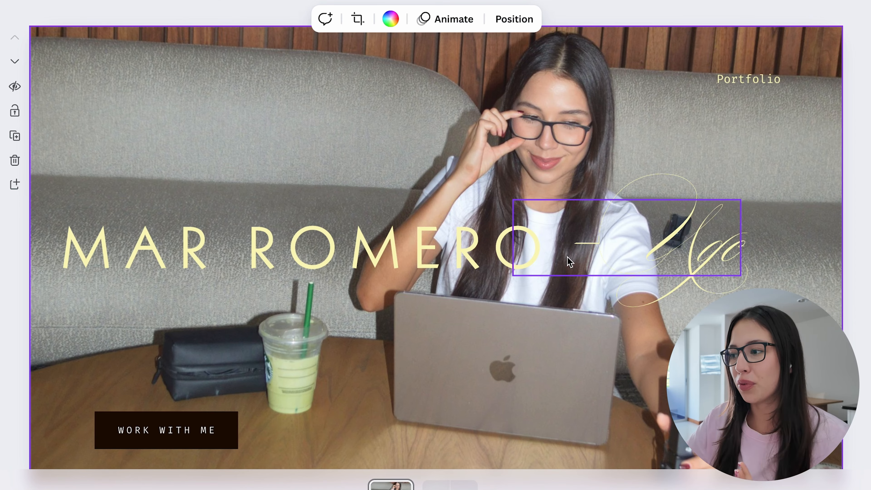
scroll(505, 205, "down", 10)
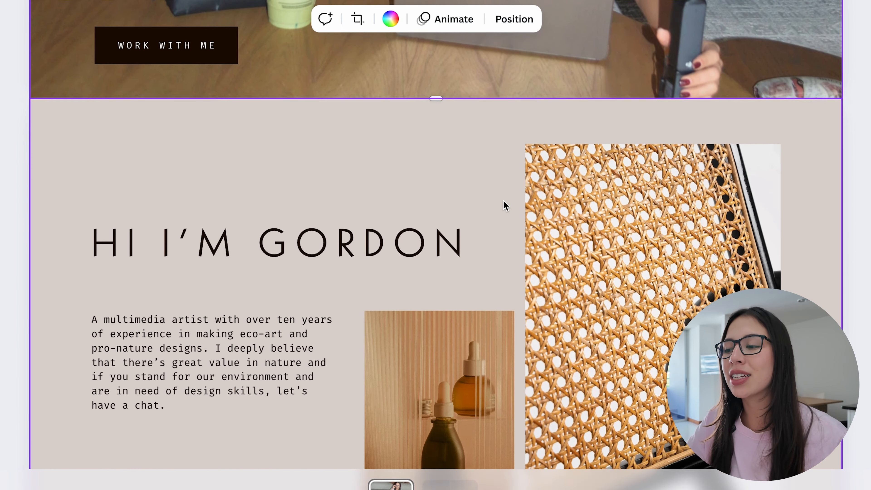
Fit the HI I'M MAR! heading box to its text and centre it above the bio.
scroll(504, 201, "down", 2)
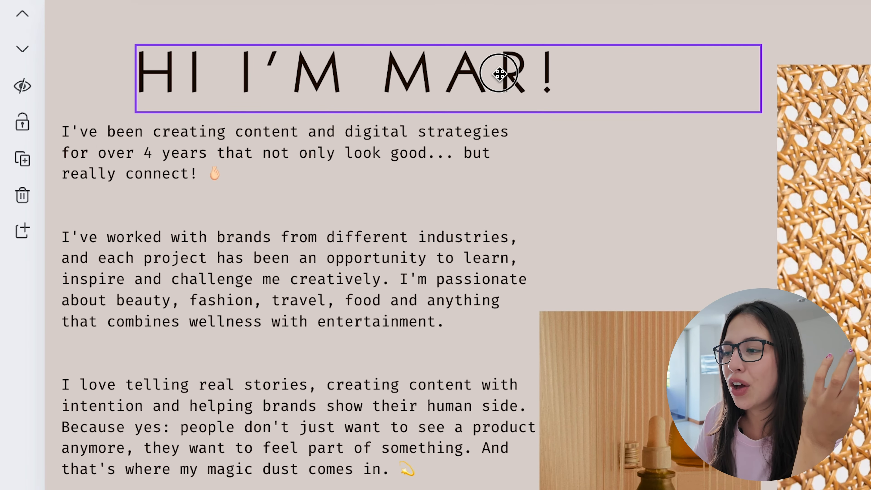
left_click(499, 74)
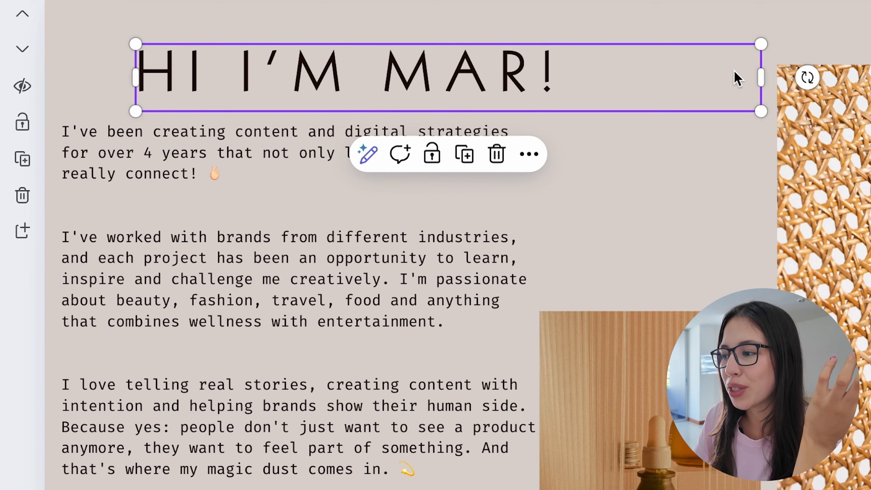
left_click_drag(761, 77, 572, 74)
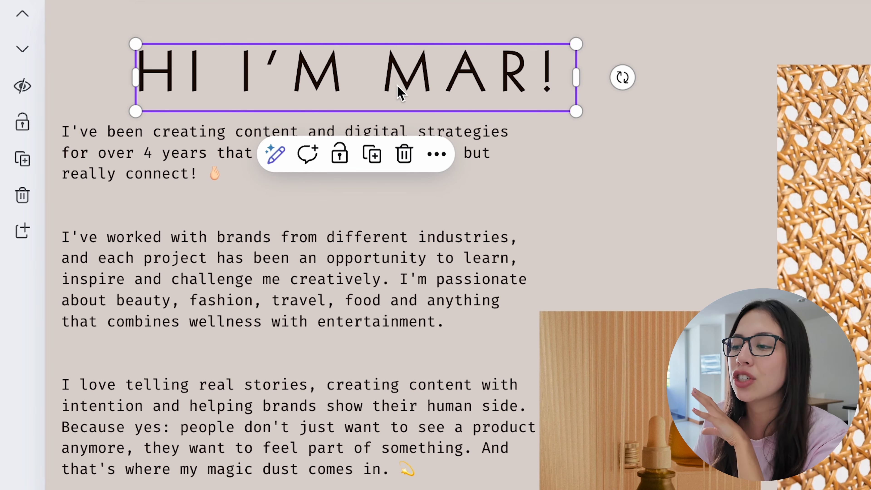
left_click(704, 186)
left_click_drag(449, 97, 559, 77)
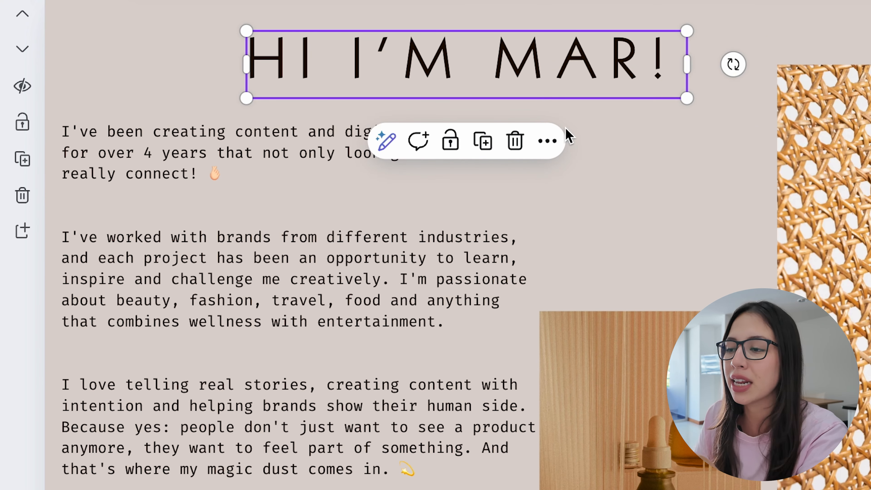
left_click(522, 102)
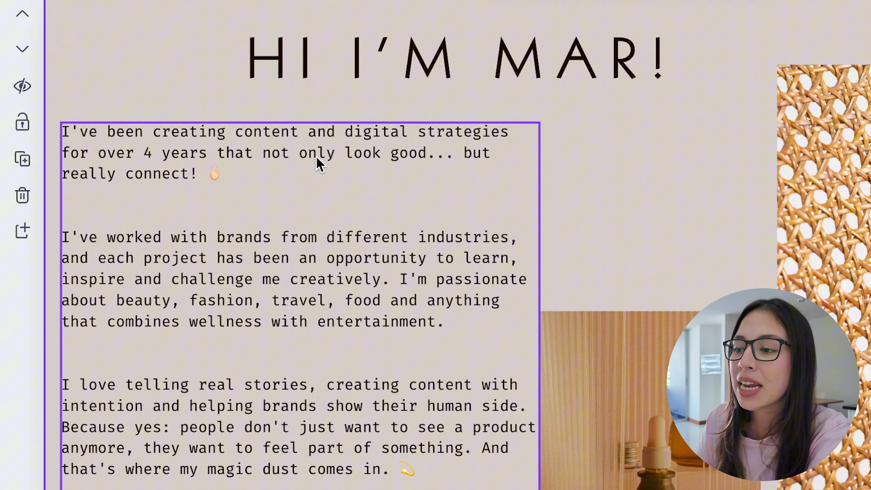
left_click(208, 201)
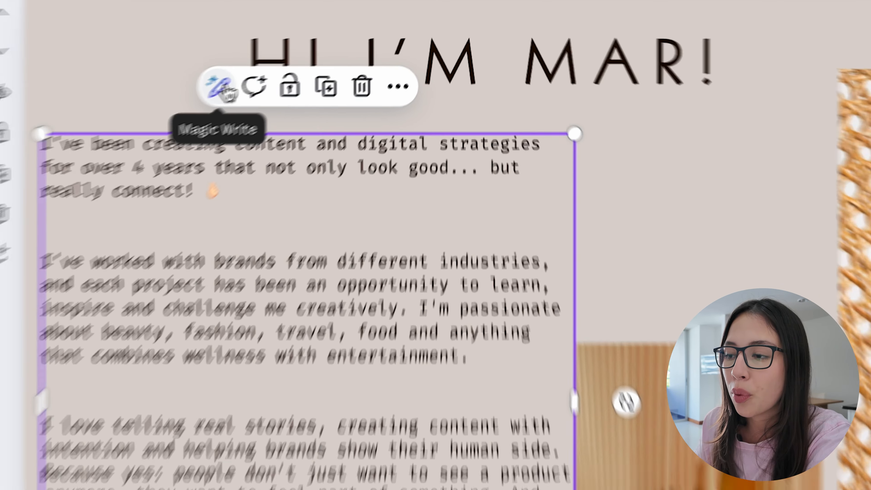
Rewrite the bio with Magic Write using 'MAKE IT MORE ENGAGING FOR BRANDS' and replace the original.
left_click(207, 93)
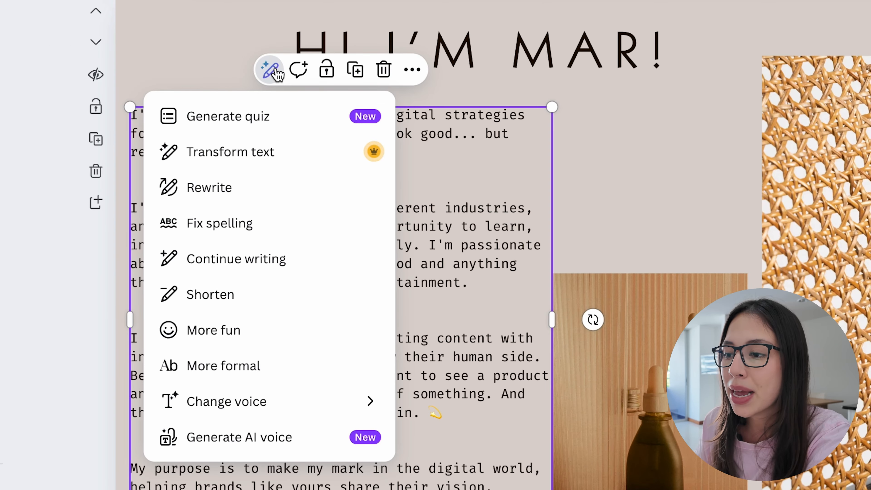
left_click(233, 158)
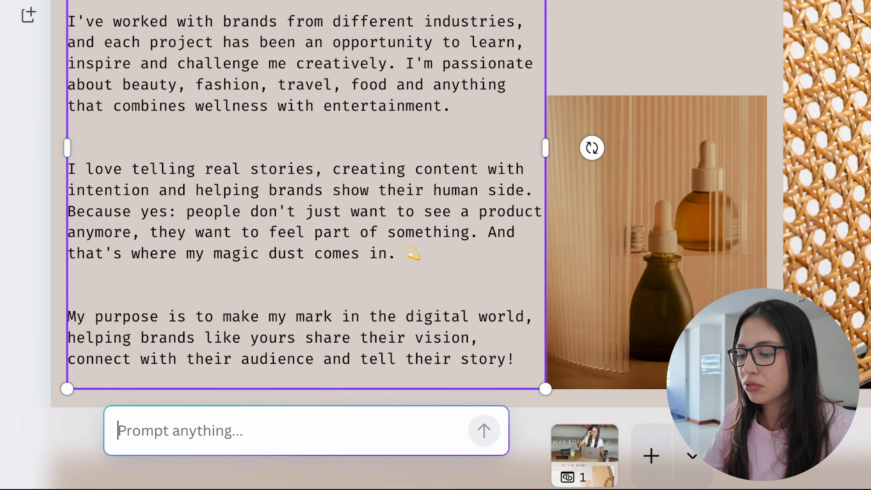
type("MAKE IT MORE")
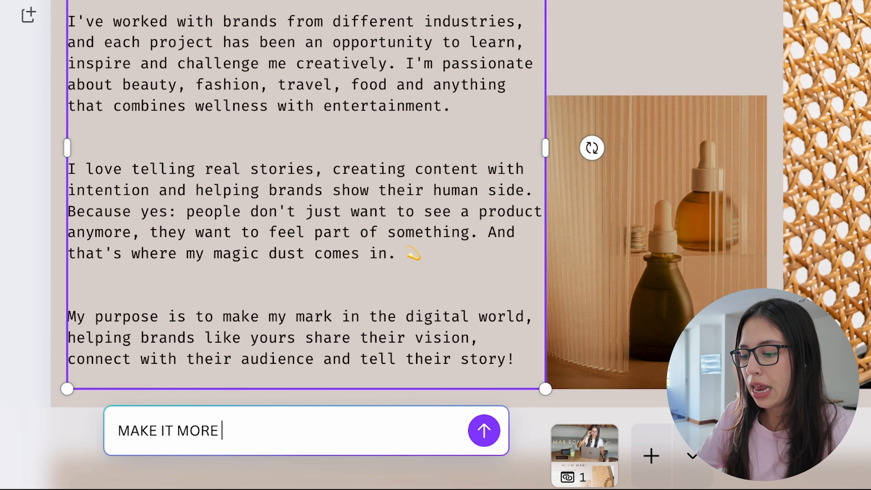
type(" ENGAGING FOR BRANDS")
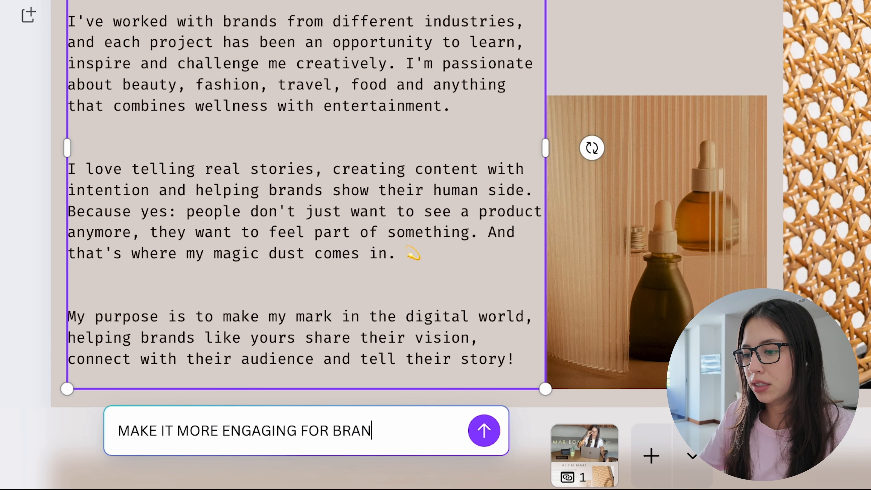
left_click(485, 439)
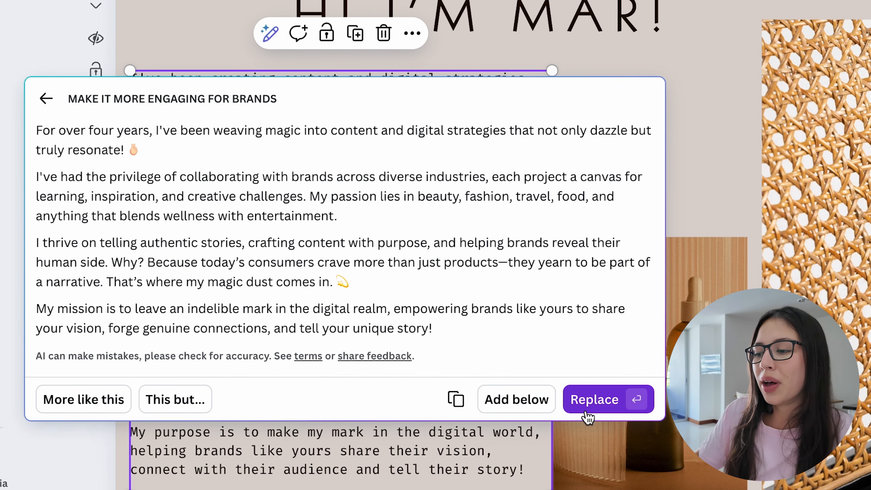
left_click(591, 405)
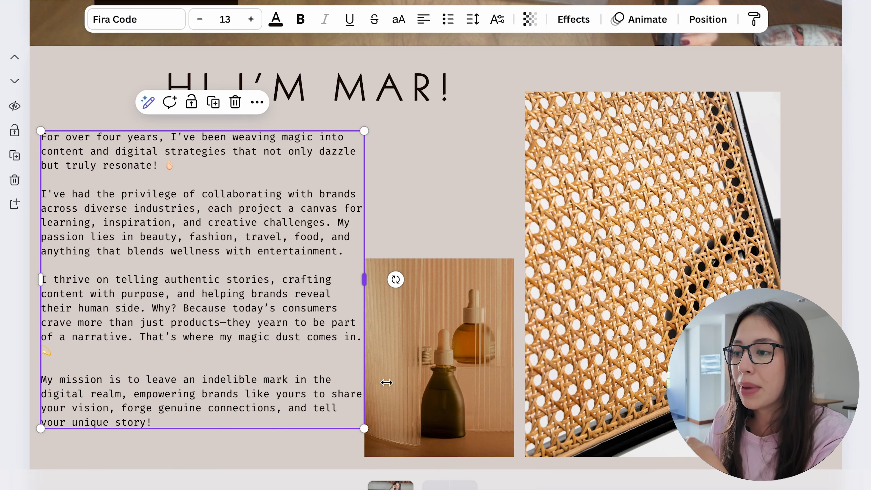
Delete the bottle photo and the rattan image from the about section's frames.
left_click(439, 168)
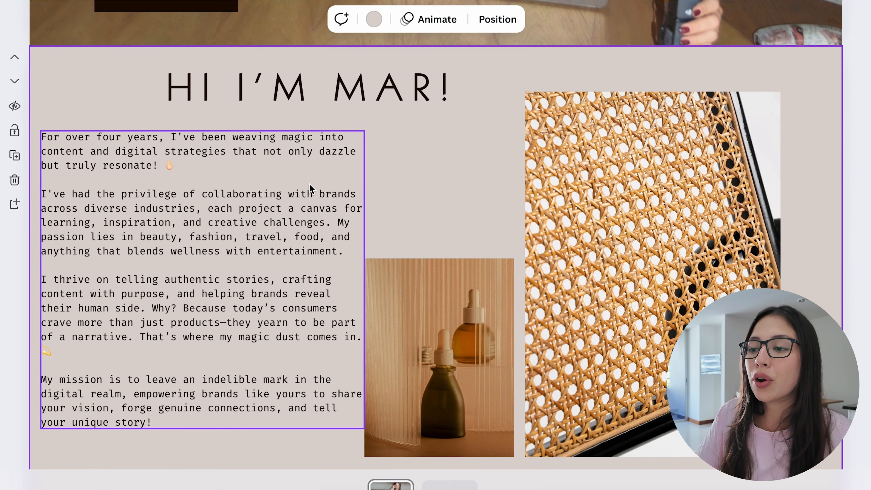
left_click(310, 210)
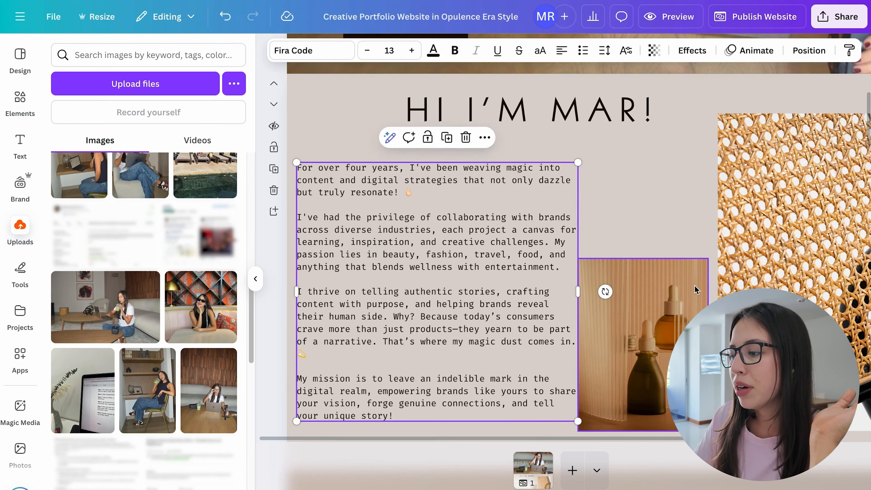
left_click(486, 300)
key("Delete")
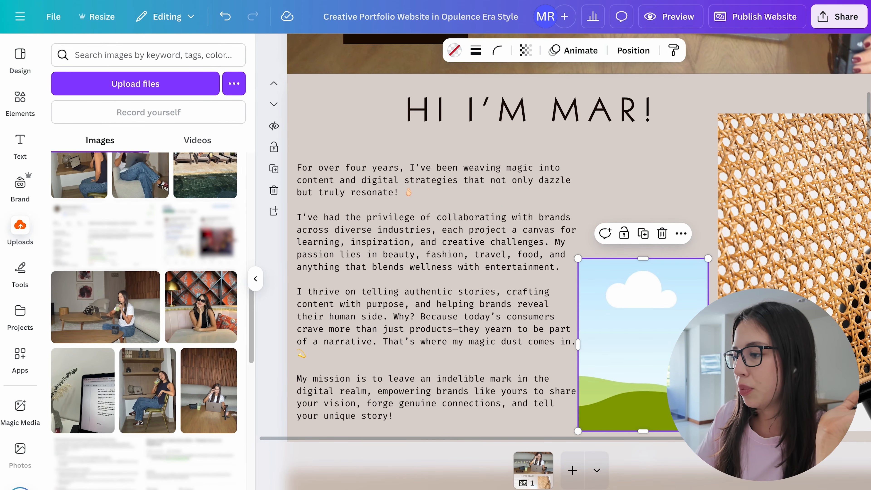
left_click(745, 229)
key("Delete")
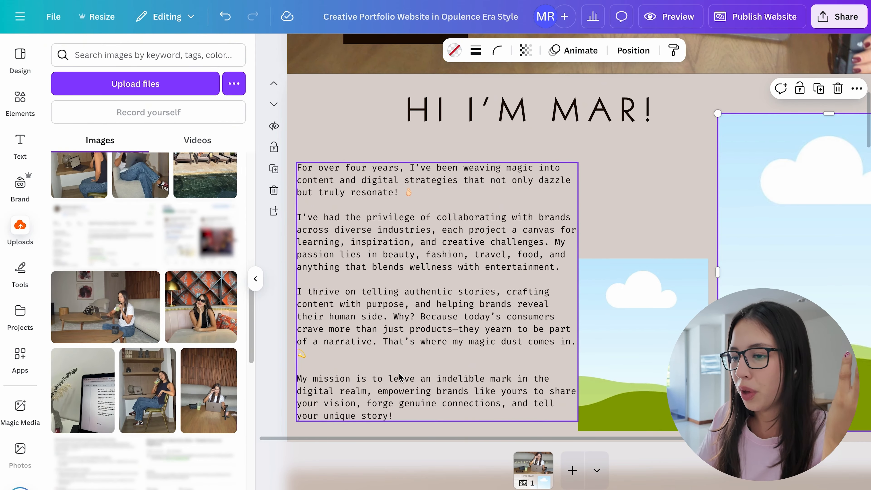
Fill the large right frame with the bookshelf photo and the smaller frame with the laptop photo.
left_click_drag(162, 367, 755, 270)
scroll(182, 351, "up", 3)
scroll(257, 257, "up", 1)
left_click_drag(254, 259, 254, 279)
scroll(237, 394, "down", 5)
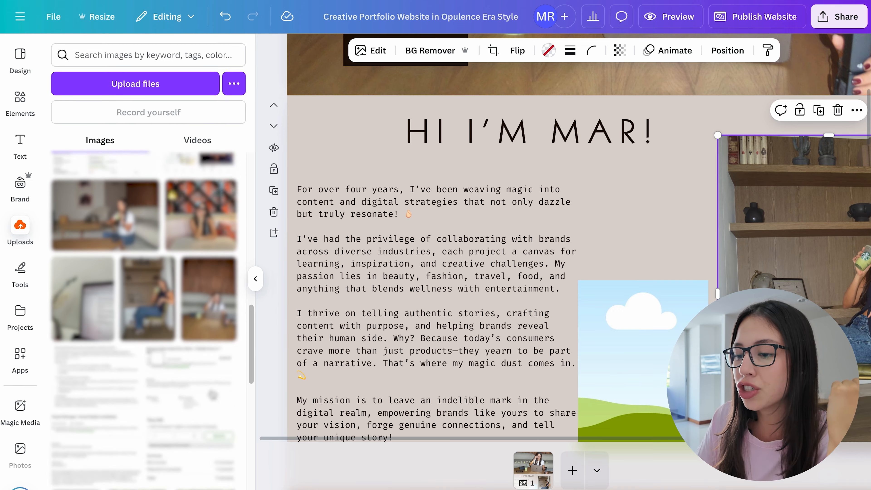
left_click_drag(249, 370, 255, 445)
scroll(256, 473, "down", 2)
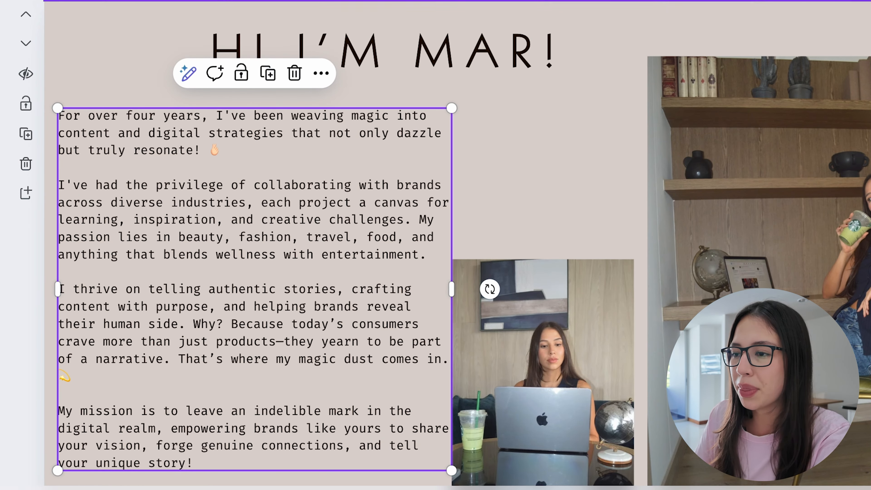
Change the about-me paragraph text box font to Inria Serif.
left_click(609, 169)
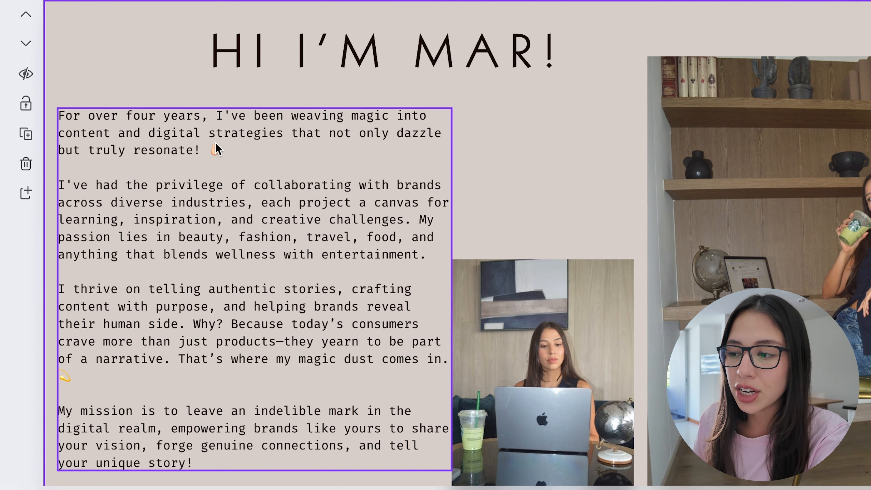
left_click(161, 144)
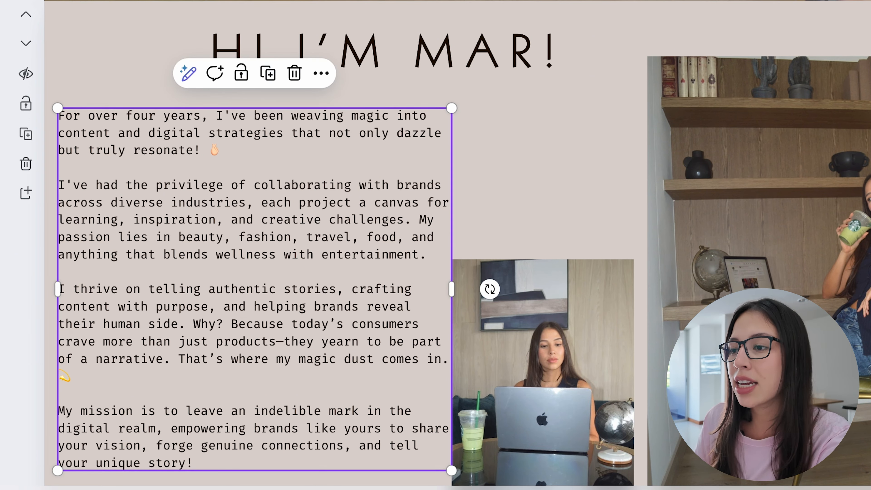
left_click(235, 94)
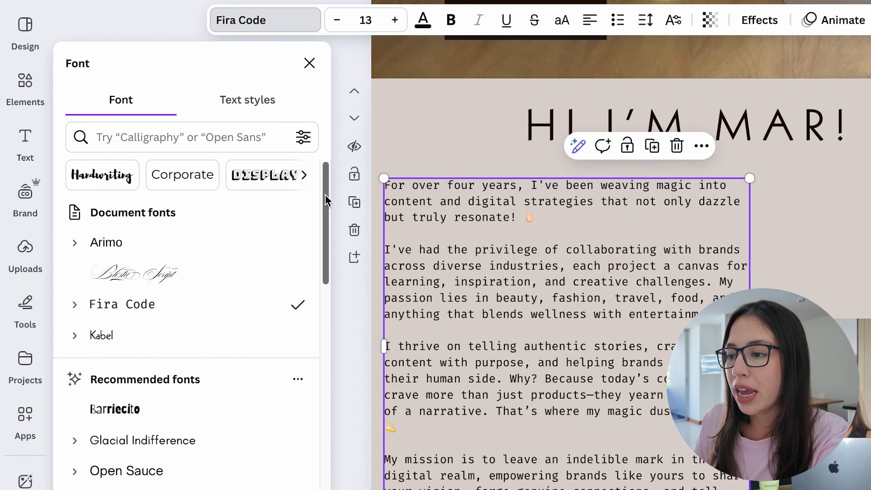
left_click_drag(327, 200, 319, 260)
left_click(223, 260)
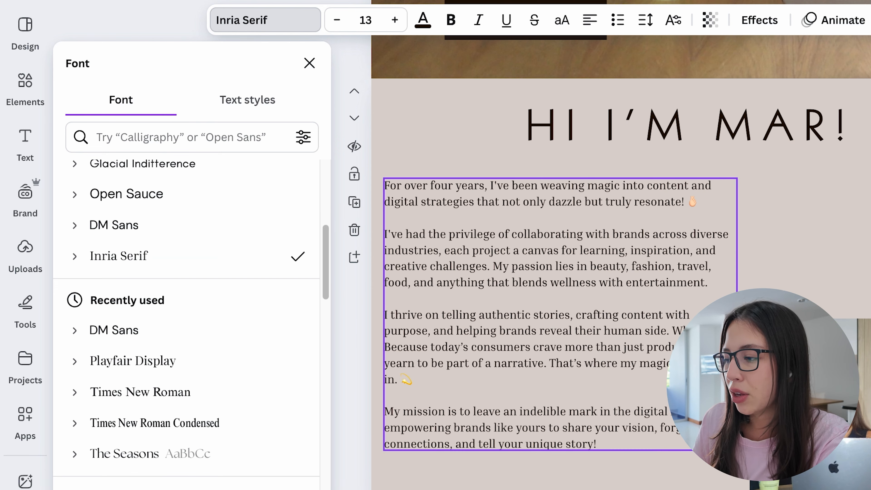
Enlarge the paragraph text to size 13.5 and reselect it for editing.
left_click_drag(737, 450, 749, 459)
left_click(819, 268)
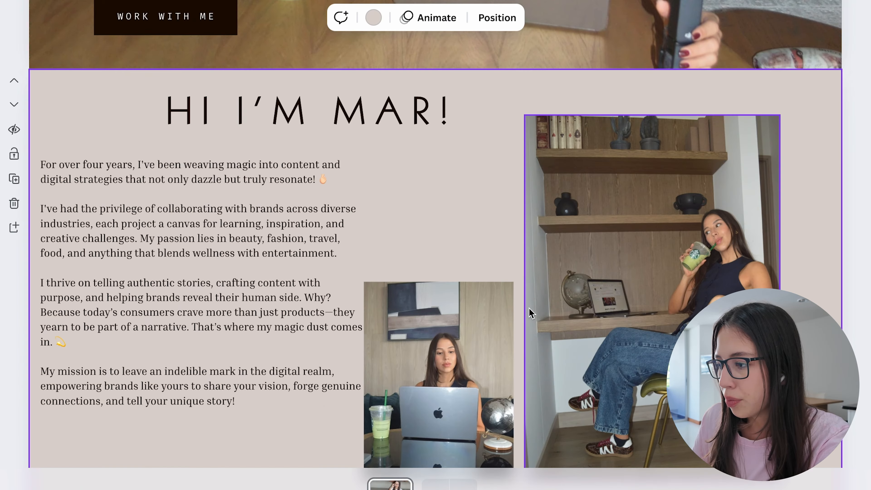
left_click(335, 342)
left_click(335, 342)
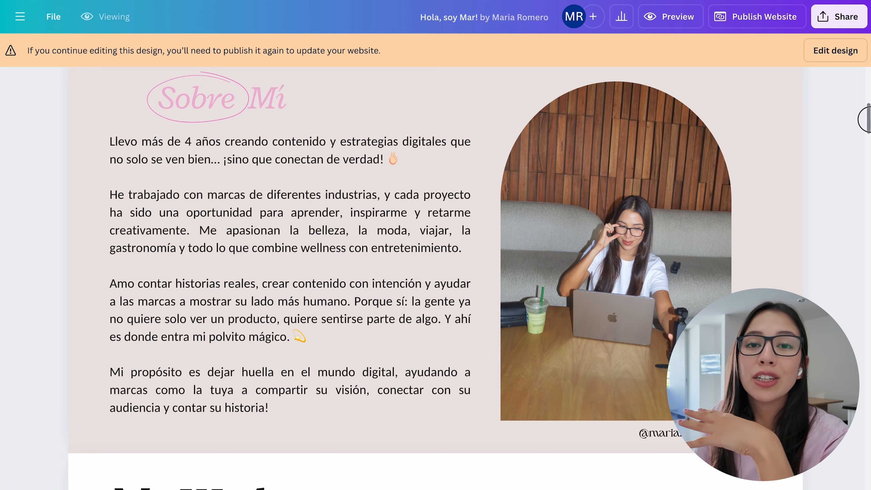
Scroll the template down to the Past Work section showing the lamp photo above 'Fashion Forward'.
scroll(435, 278, "down", 1)
scroll(435, 278, "up", 5)
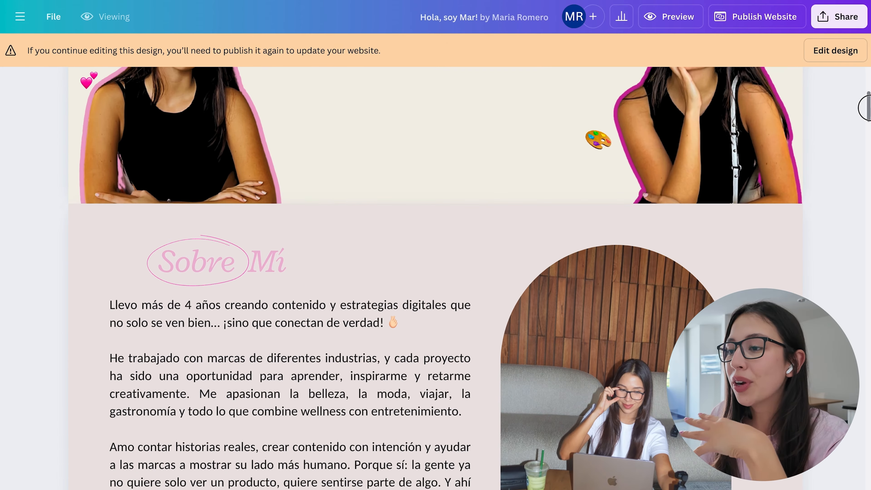
scroll(688, 111, "up", 5)
scroll(687, 111, "down", 8)
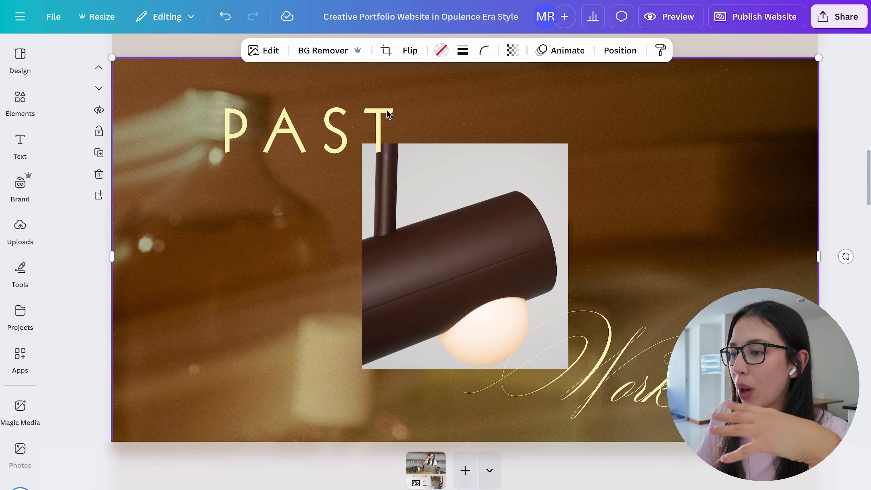
scroll(463, 240, "down", 2)
scroll(463, 240, "up", 2)
scroll(463, 240, "up", 10)
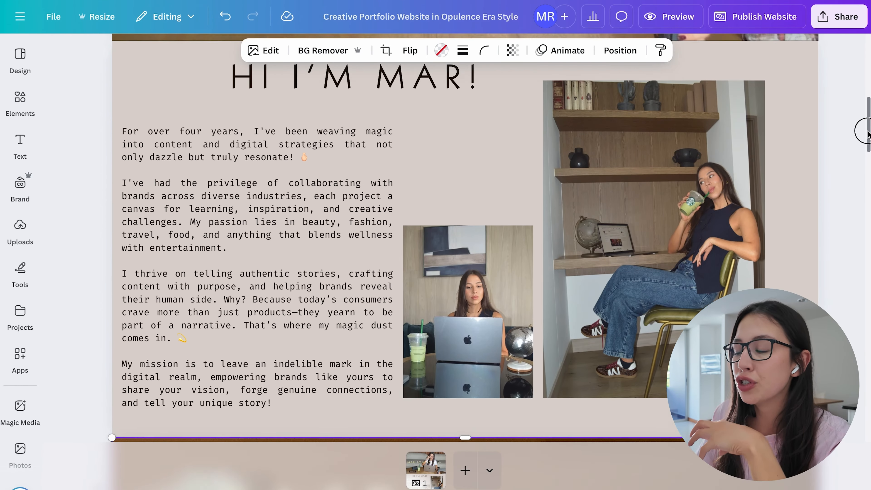
scroll(463, 240, "down", 5)
left_click_drag(868, 168, 869, 196)
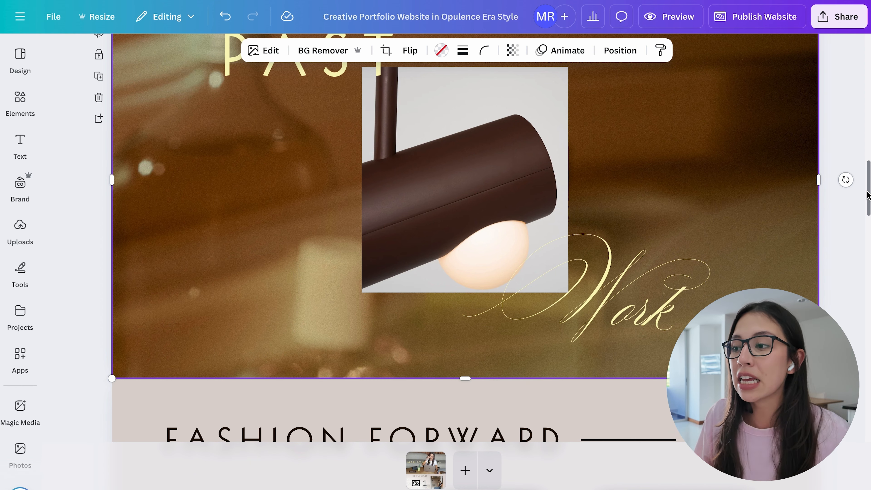
Open Uploads to get the video and analytics screenshot for the My Work page.
left_click(21, 235)
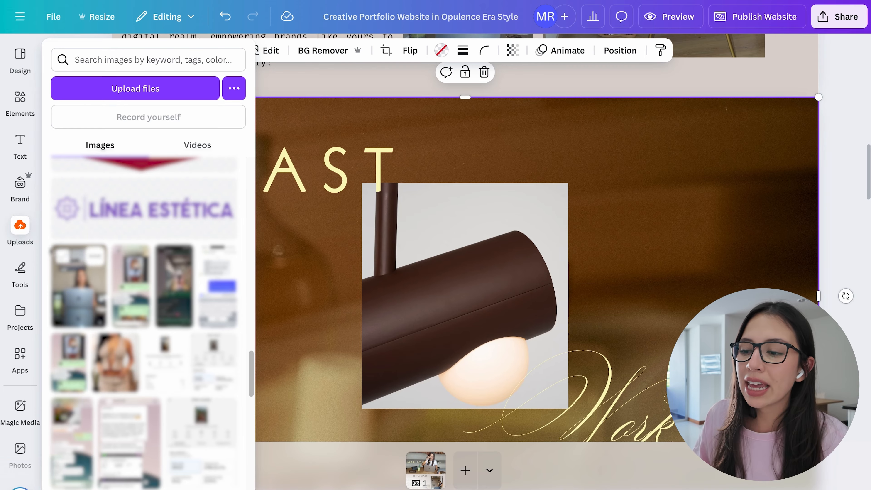
left_click(21, 238)
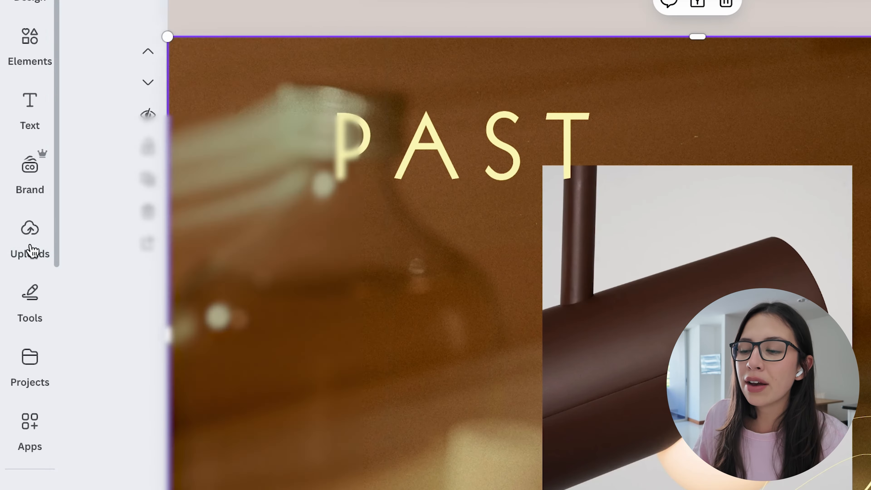
left_click(31, 248)
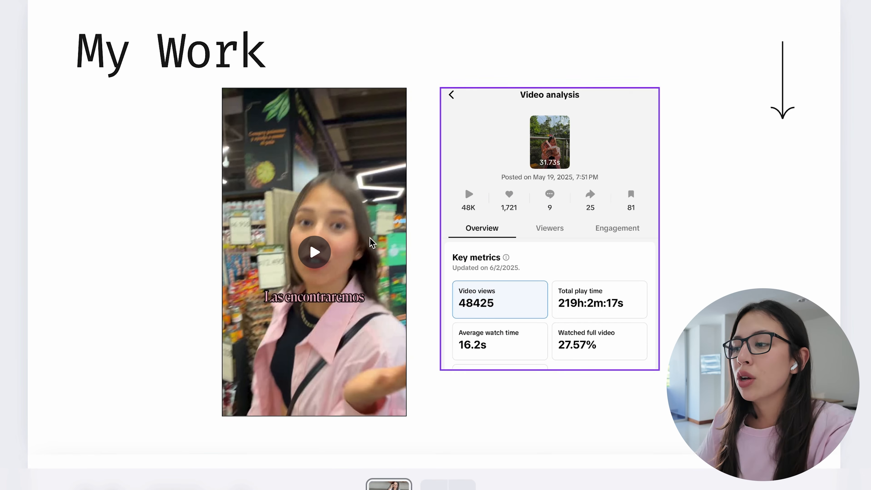
Play the burger-hack video on the My Work page, rewinding it to the start and pausing.
left_click(314, 255)
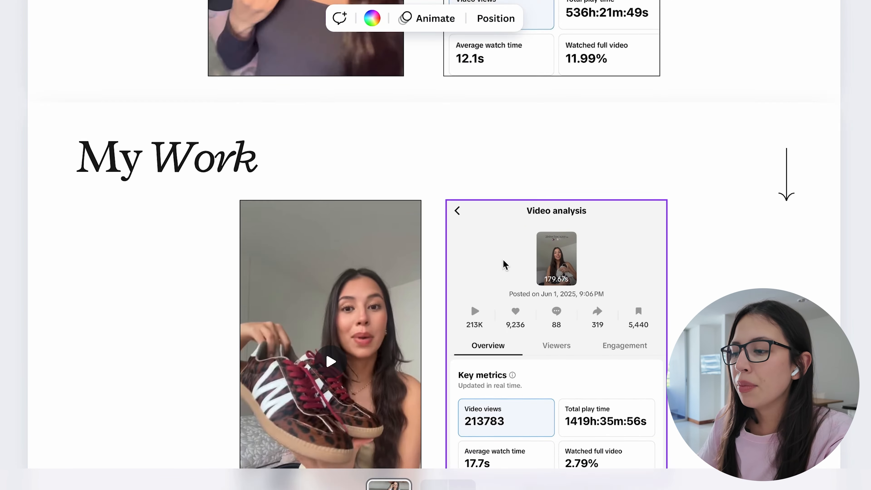
scroll(503, 260, "down", 2)
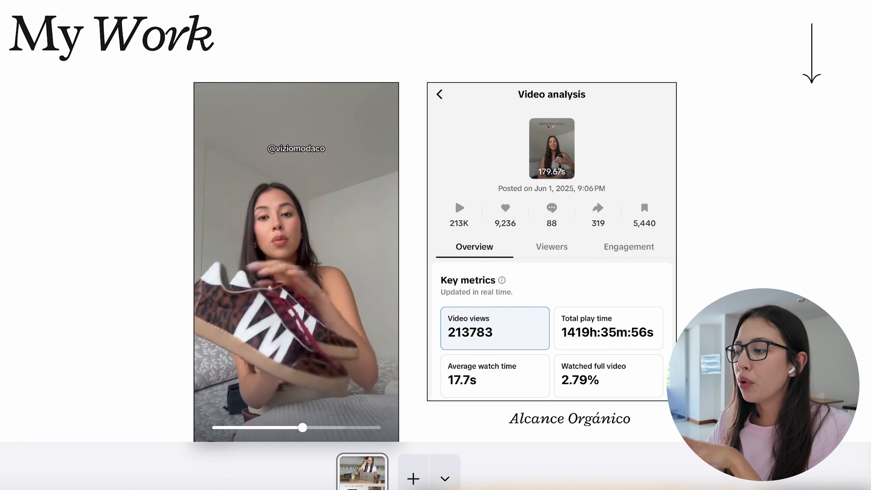
left_click(283, 261)
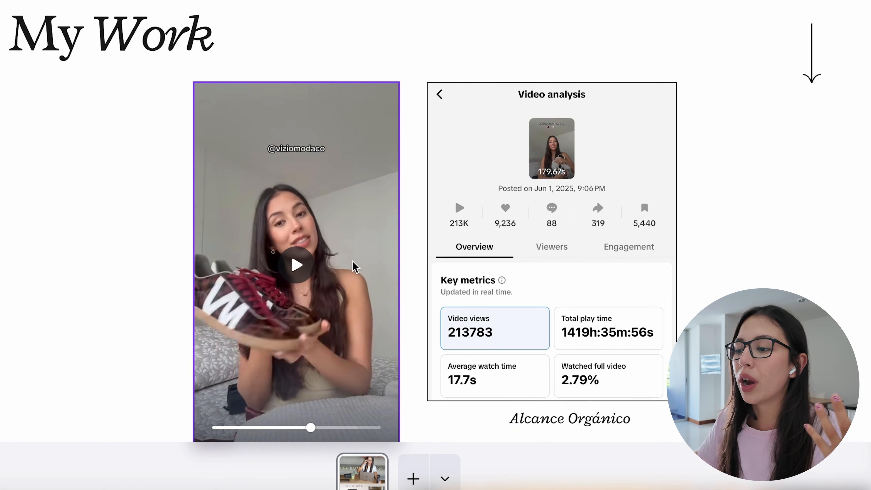
left_click_drag(311, 428, 198, 435)
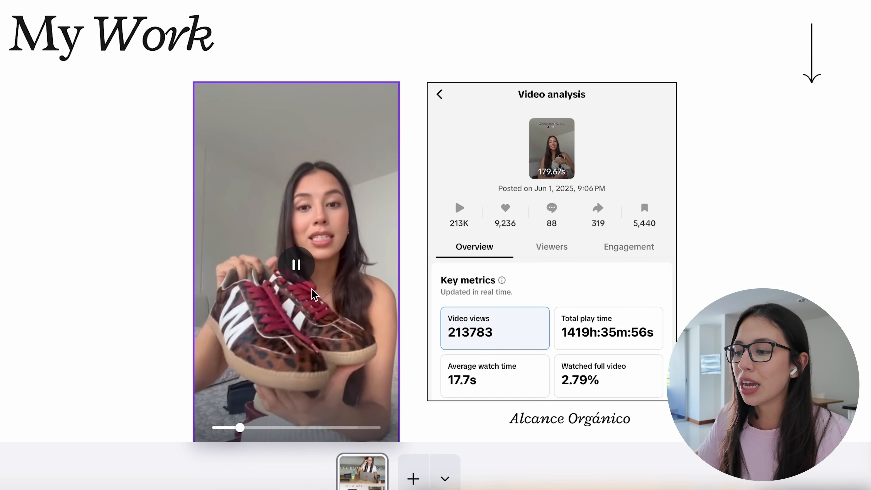
left_click(301, 274)
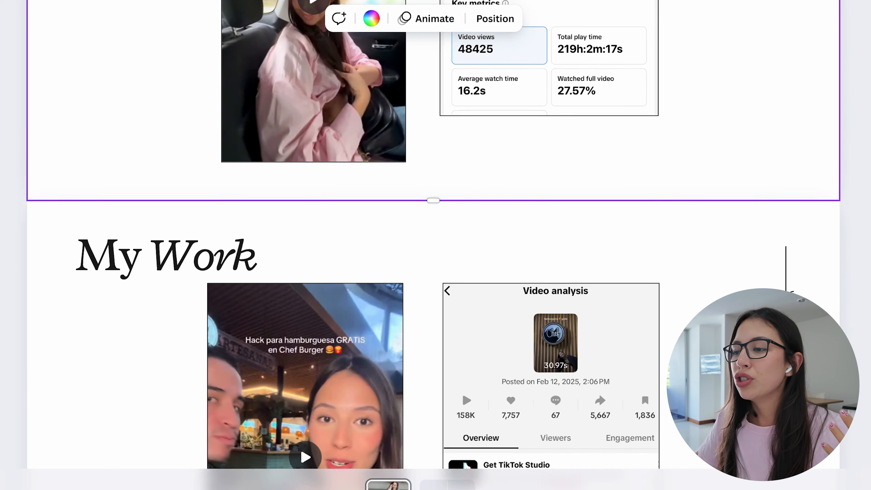
Give the My Work page a pale yellow #fbf7ba background.
scroll(433, 240, "up", 5)
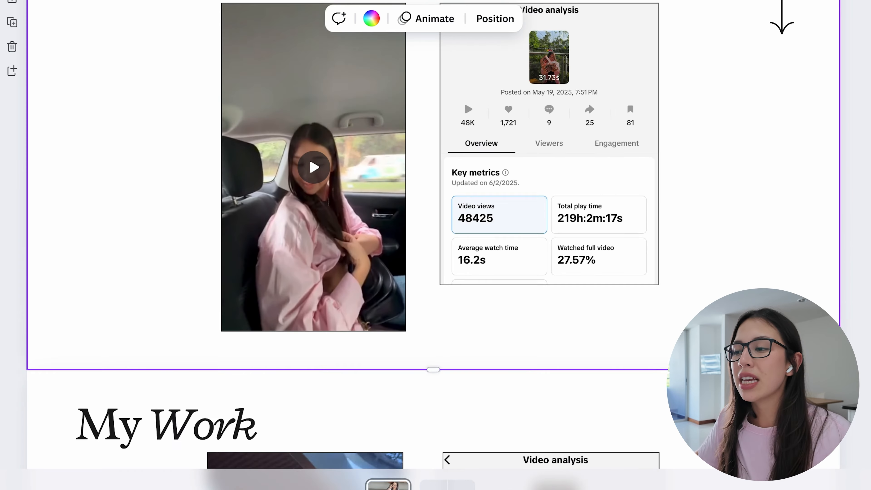
scroll(433, 241, "up", 3)
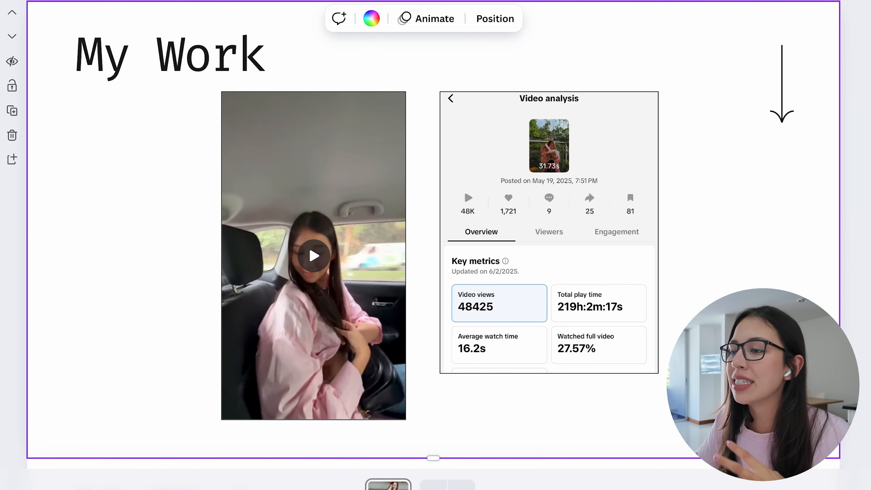
scroll(433, 240, "up", 1)
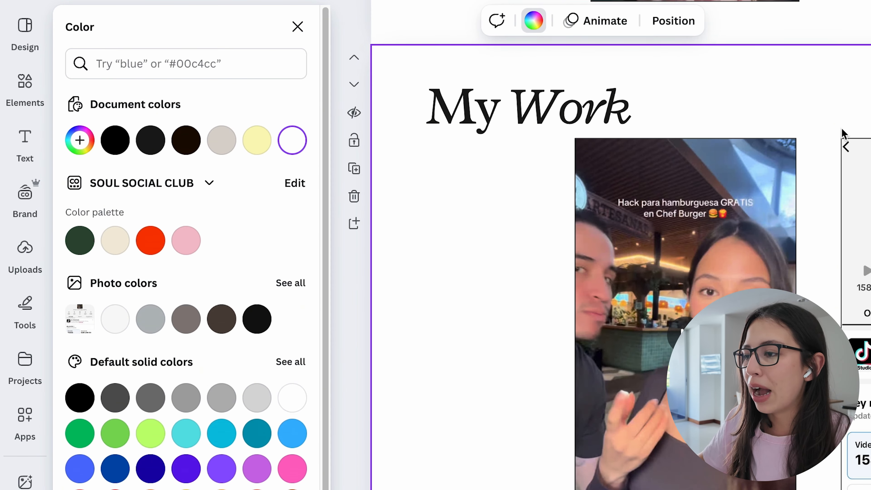
left_click(268, 153)
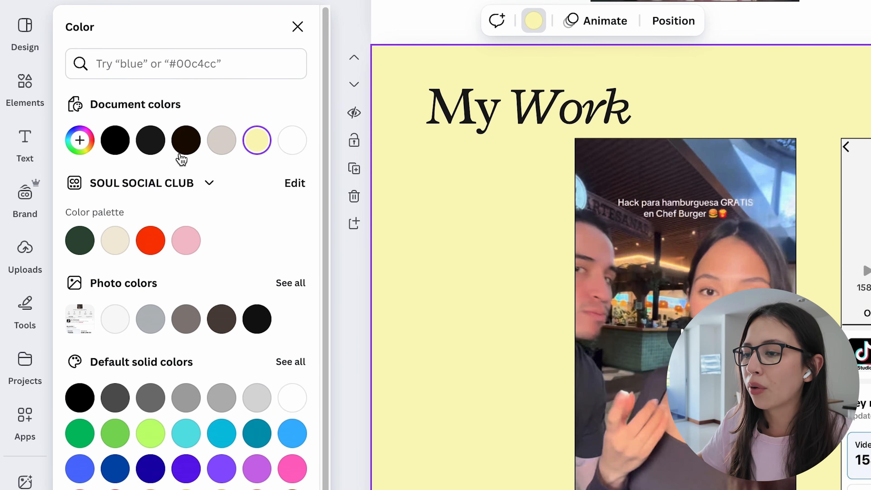
scroll(686, 309, "down", 1)
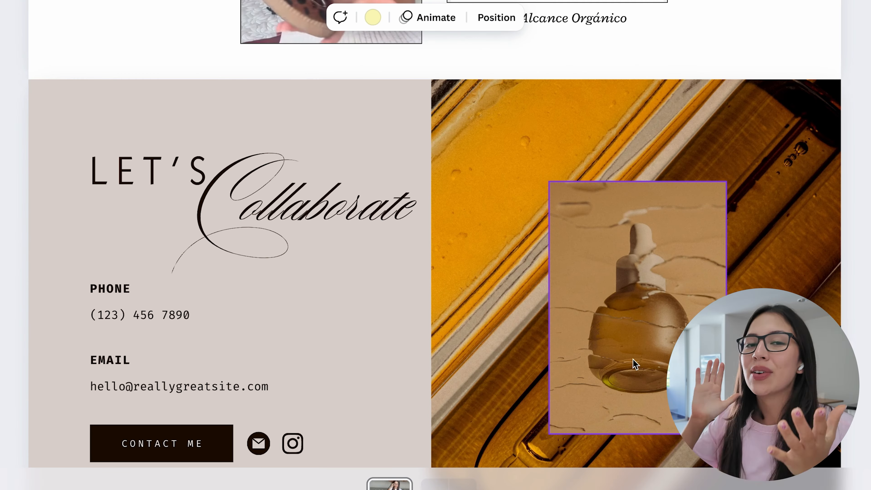
scroll(634, 363, "up", 15)
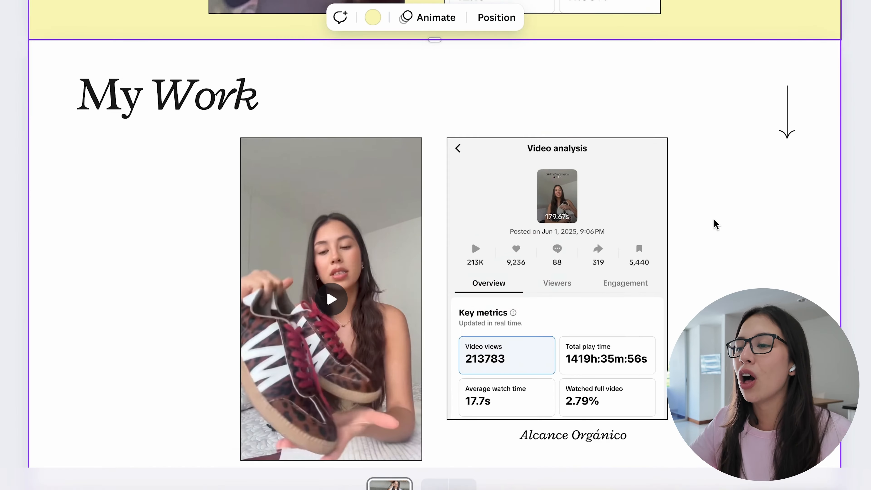
scroll(716, 223, "up", 8)
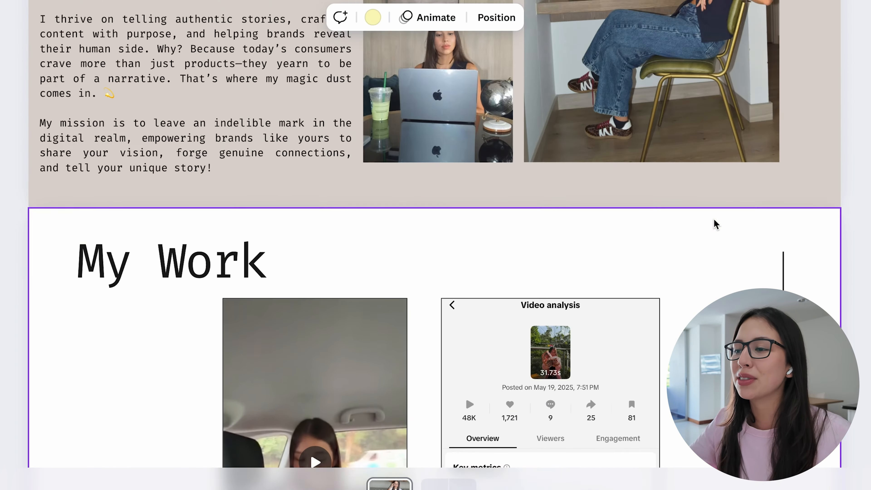
scroll(716, 224, "down", 12)
scroll(716, 224, "down", 15)
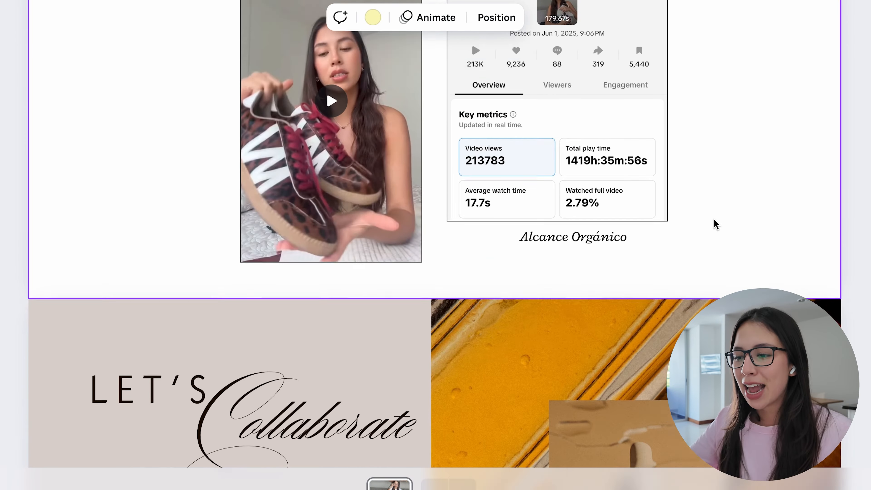
scroll(716, 224, "down", 2)
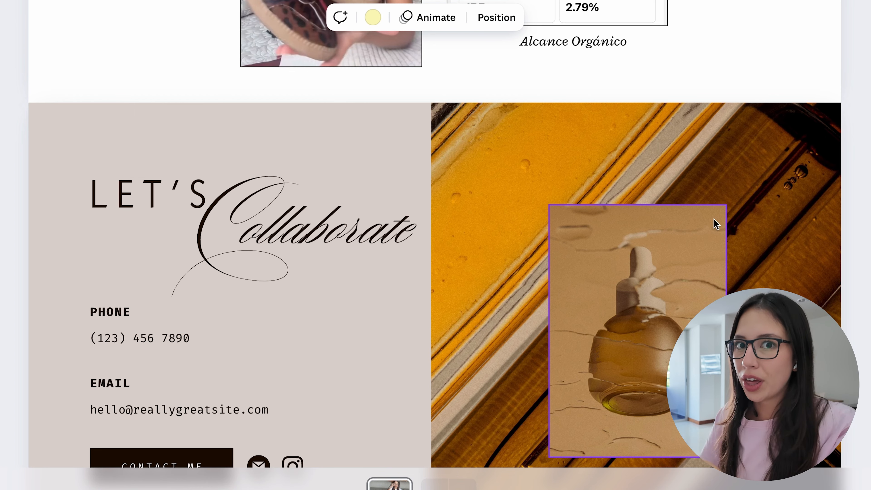
scroll(717, 224, "down", 2)
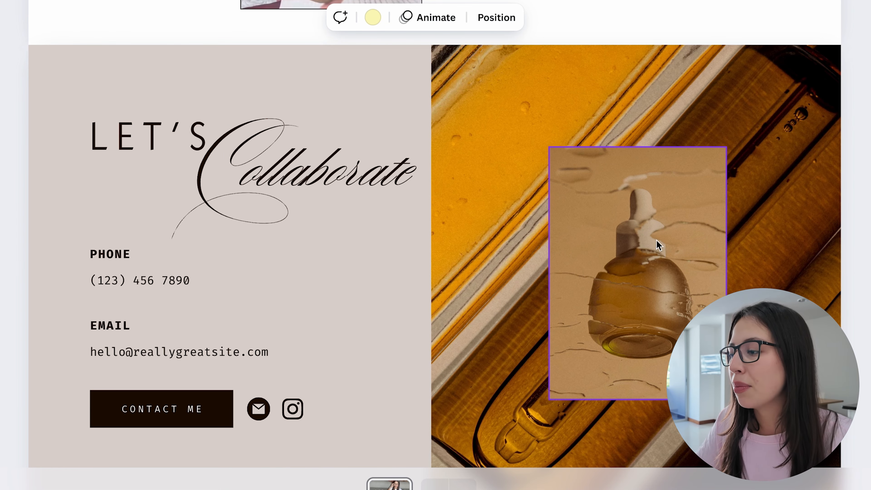
Fill the Let's Collaborate photo frames with your uploaded portraits, then select the PHONE text.
left_click(15, 243)
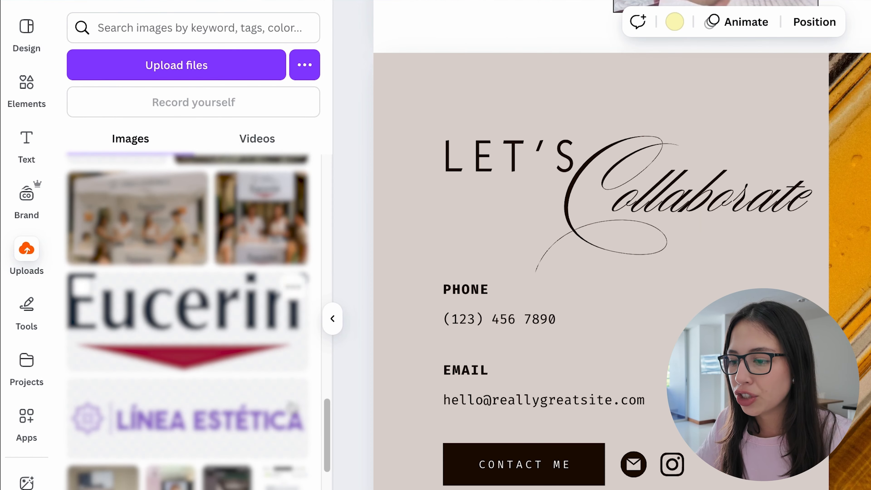
left_click_drag(328, 421, 326, 489)
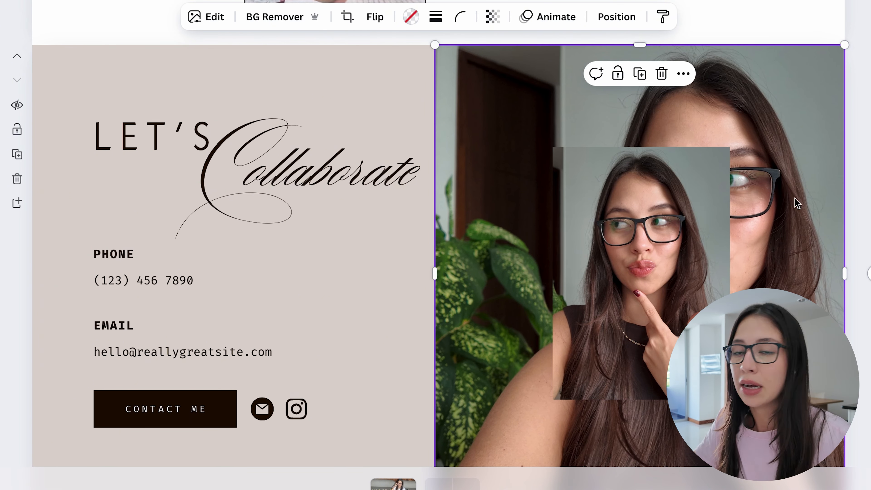
left_click(145, 283)
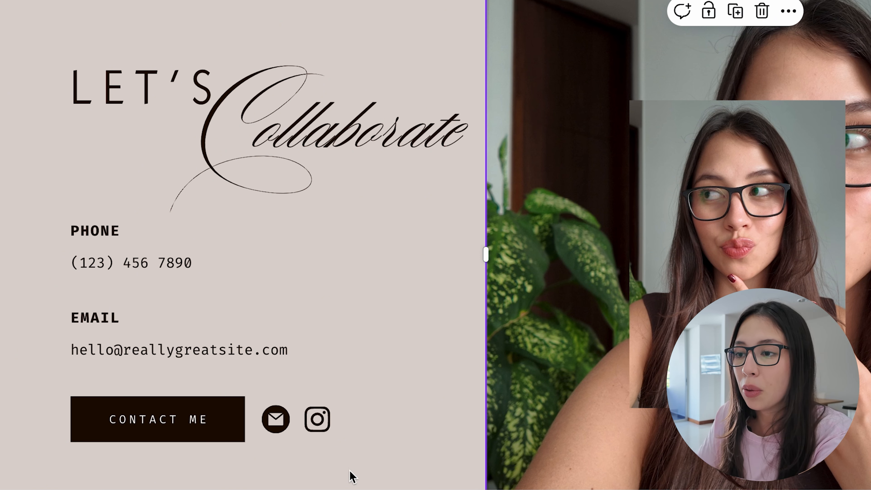
Replace the Instagram icon with a TikTok icon, shrunk to about 92×89 beside the email icon.
key("Delete")
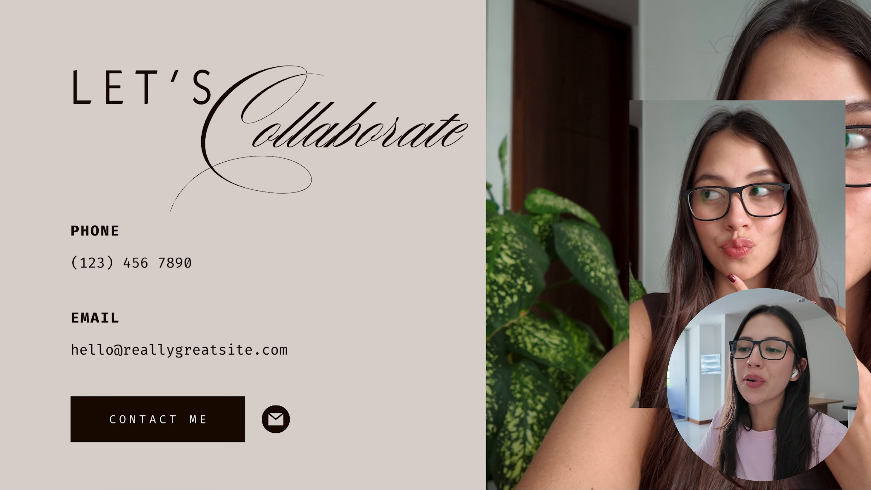
left_click(32, 176)
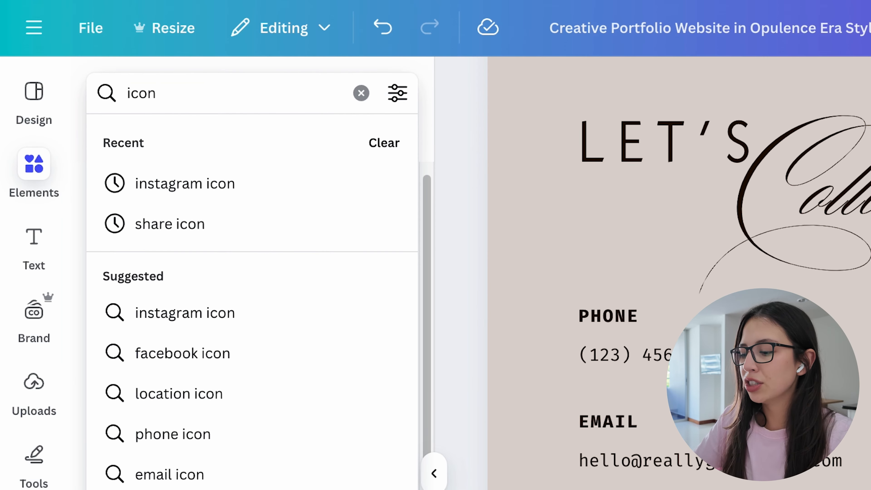
type("TIKTOK")
key("Return")
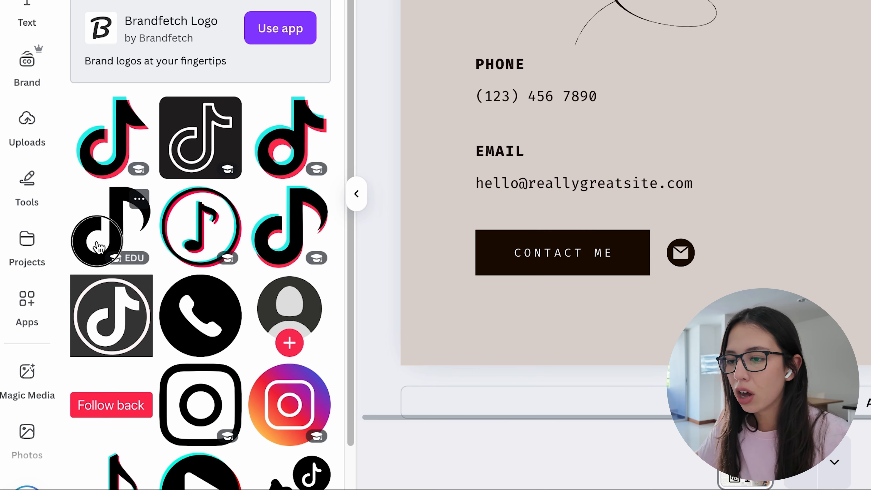
left_click(148, 250)
left_click_drag(684, 42, 473, 293)
left_click_drag(465, 344, 368, 413)
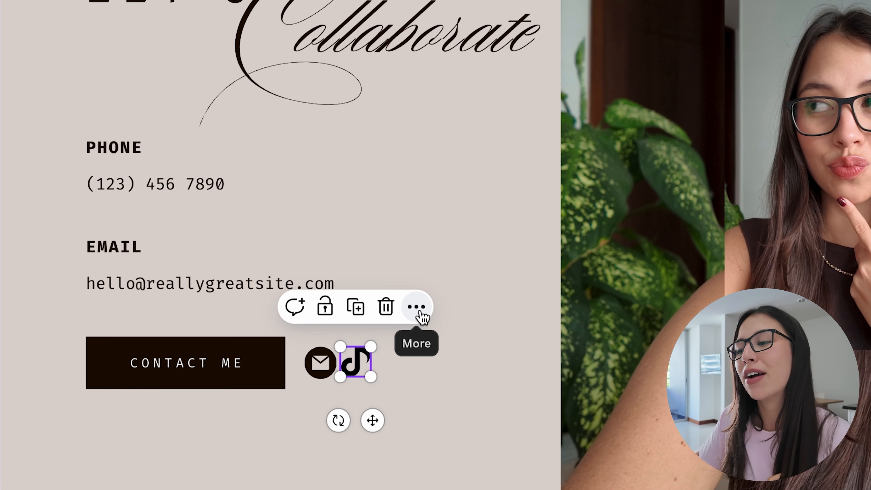
Link the TikTok icon to the pasted TikTok profile URL.
left_click(421, 314)
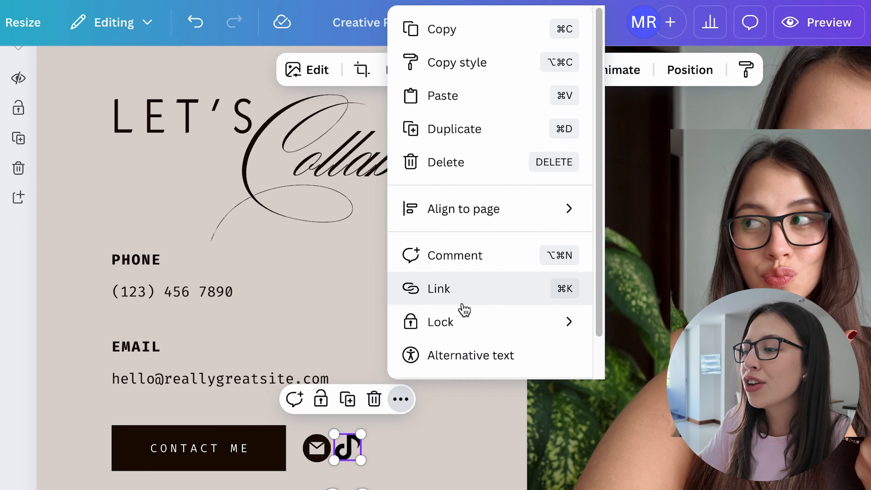
left_click(451, 301)
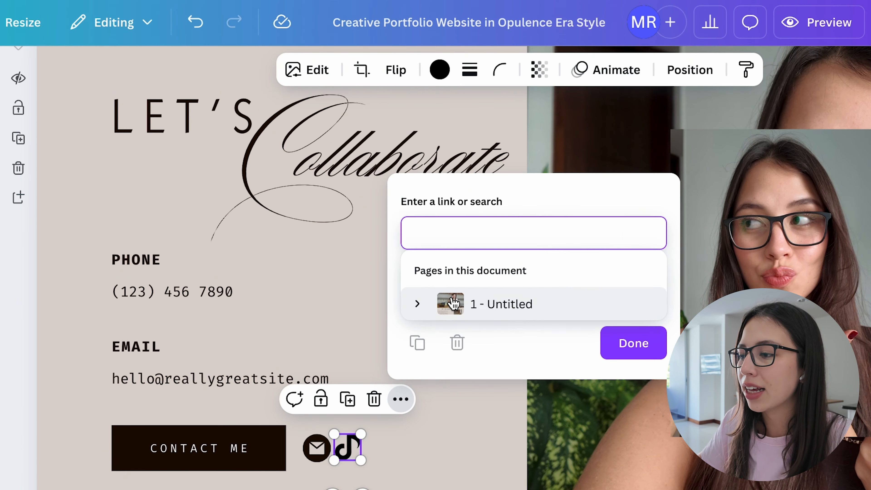
key("super+v")
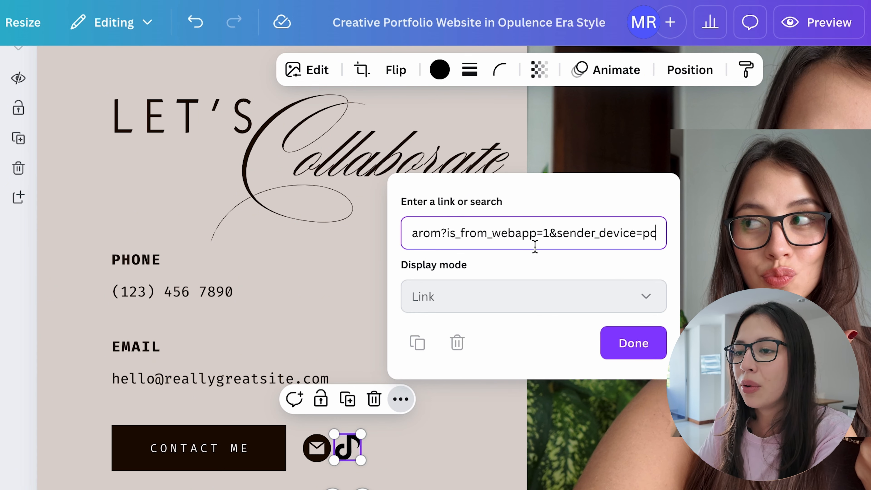
left_click(639, 355)
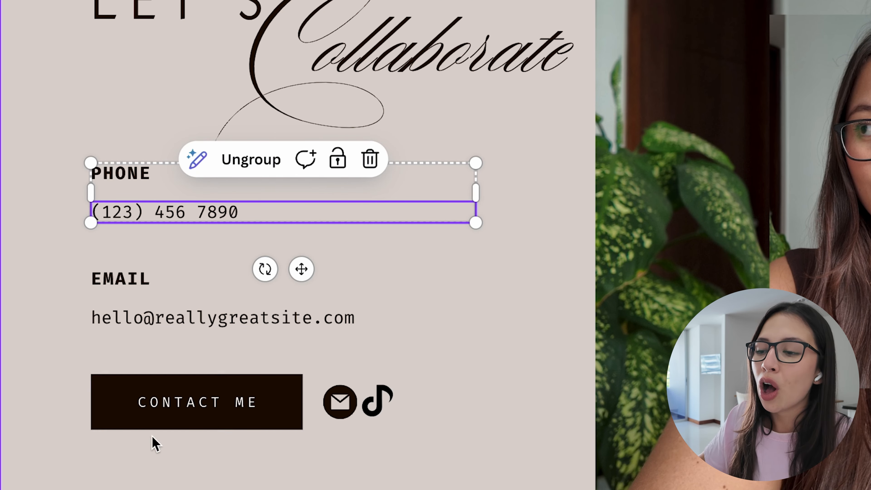
Change the CONTACT ME button's link from 1 - Untitled (Section 6) to the pasted TikTok URL.
left_click(284, 409)
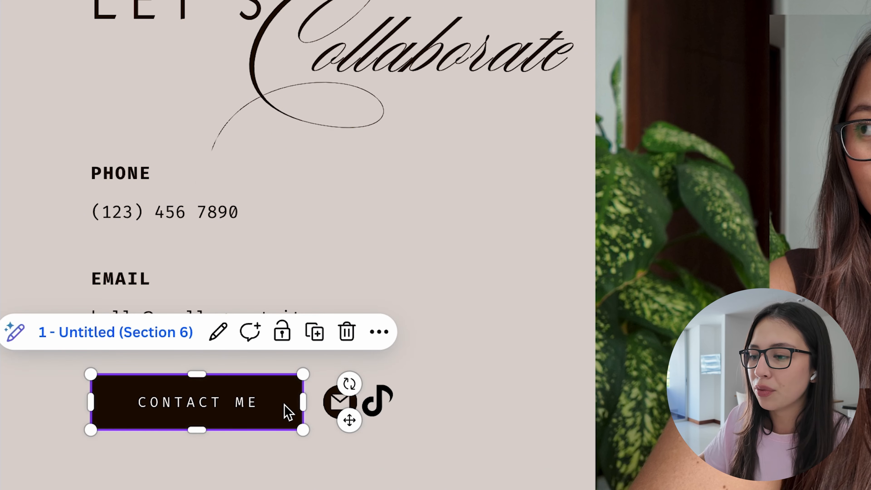
left_click(380, 335)
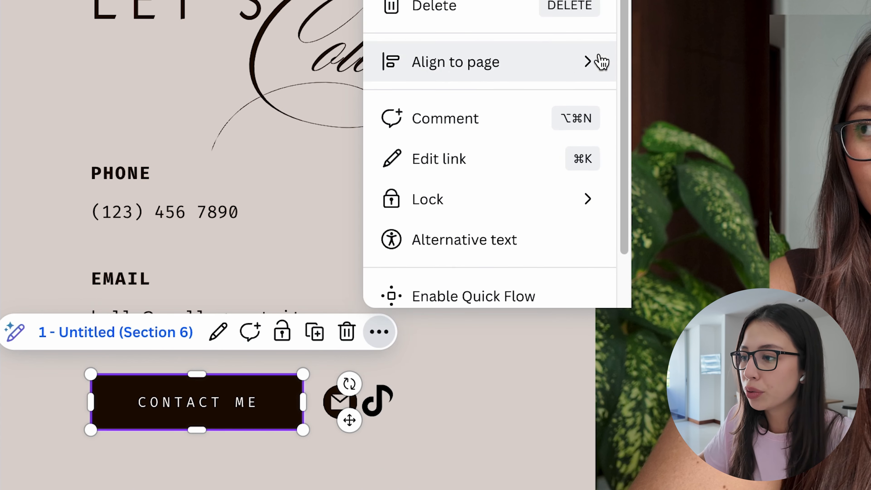
left_click_drag(628, 36, 633, 100)
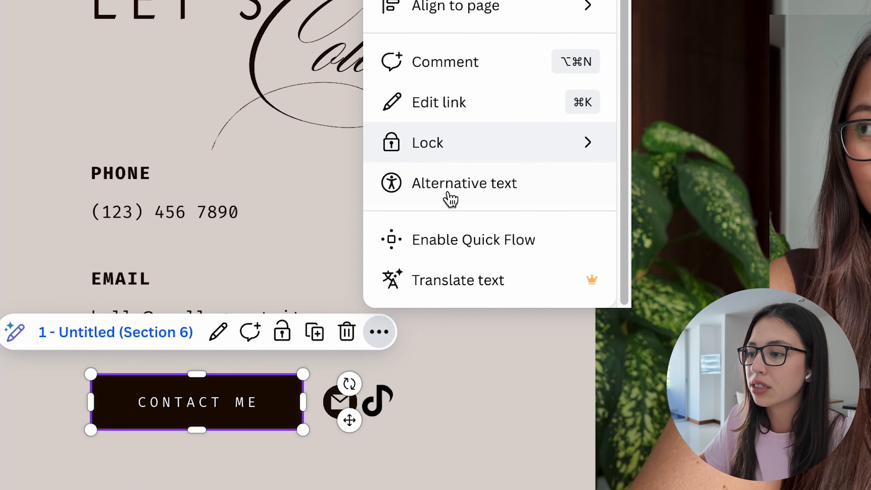
left_click(466, 103)
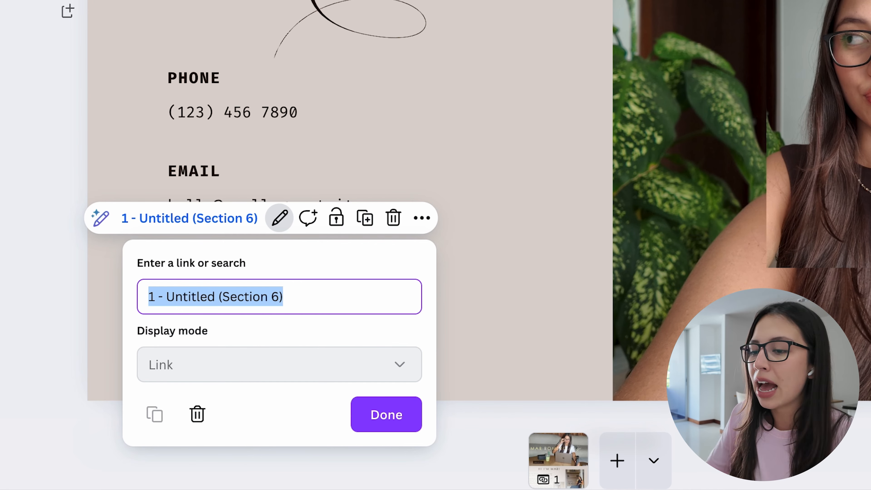
key("BackSpace")
key("ctrl+v")
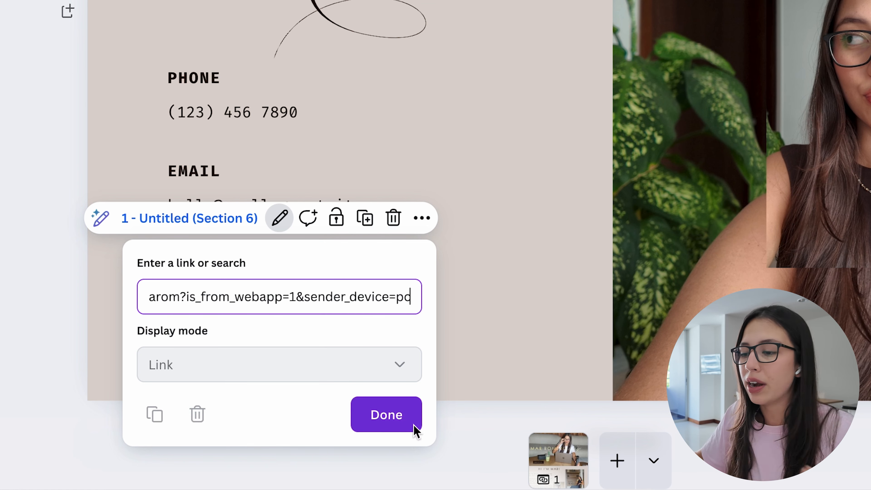
left_click(407, 418)
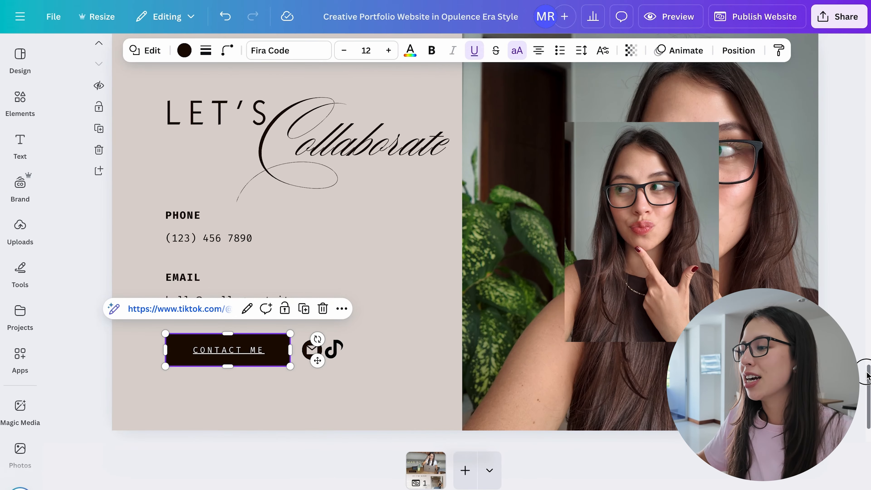
Scroll to the top and retitle the design as the creator's name plus 'Portofolio'.
left_click_drag(866, 375, 856, 332)
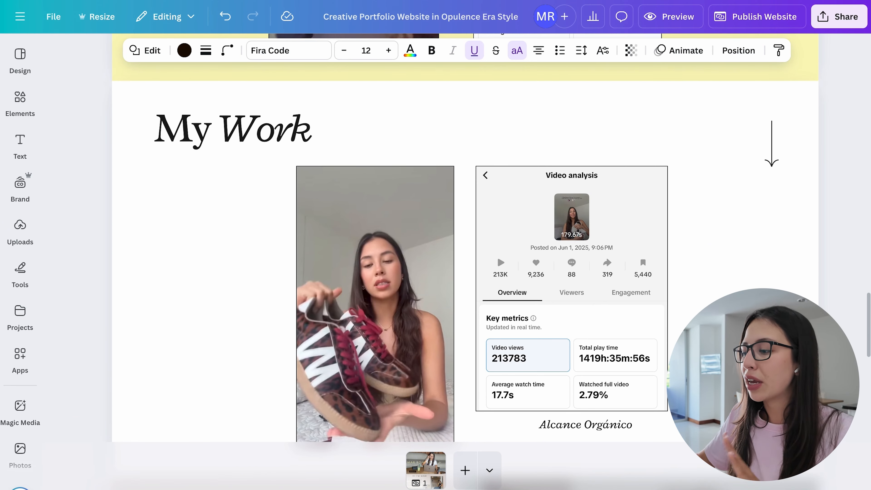
left_click_drag(863, 347, 850, 39)
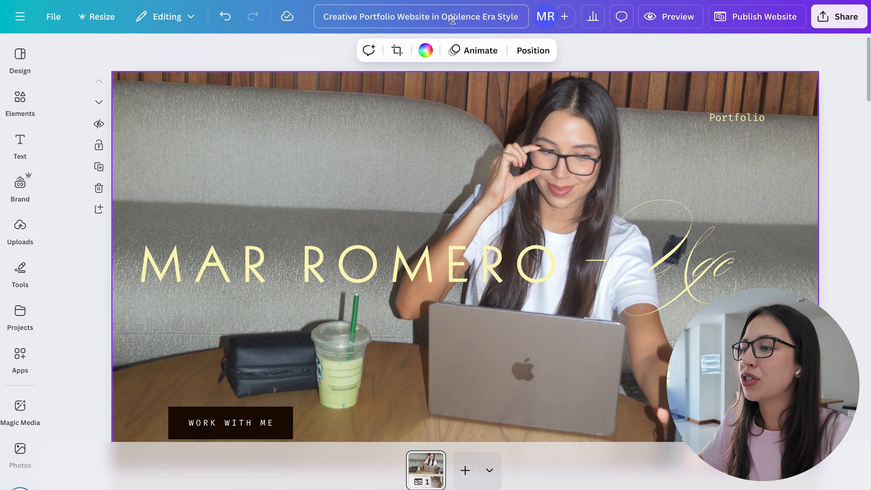
left_click(398, 16)
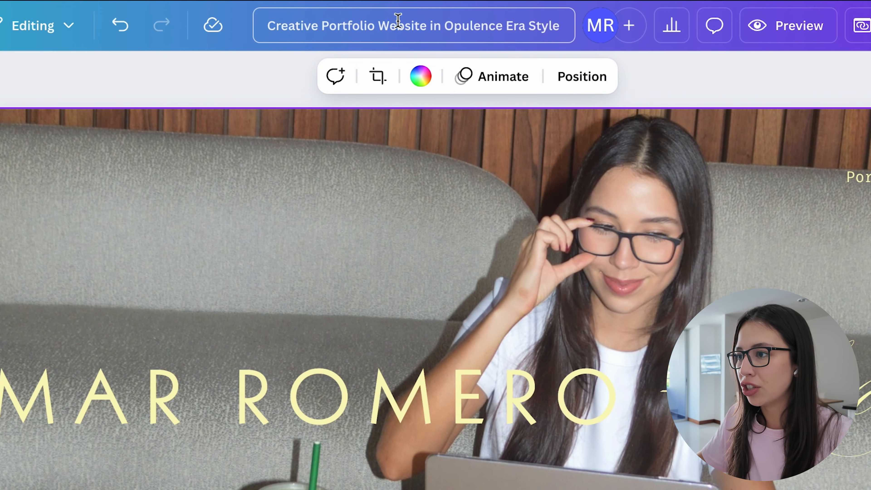
key("super+a")
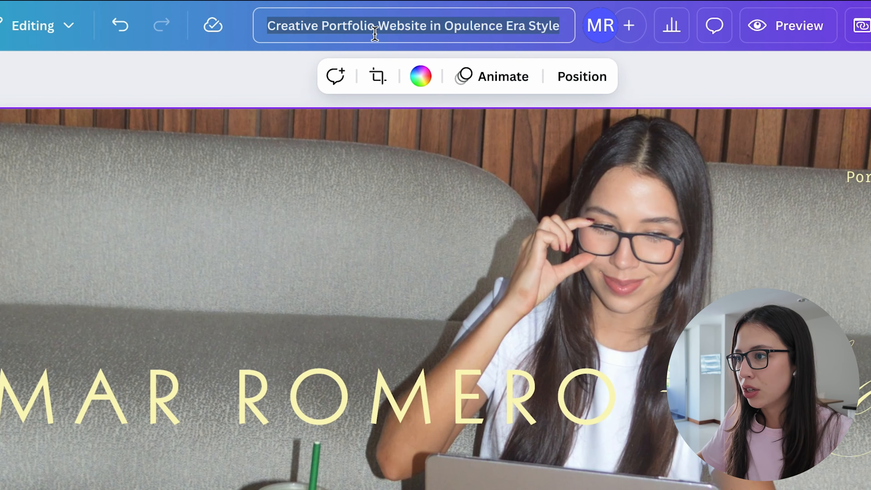
left_click(442, 25)
triple_click(443, 25)
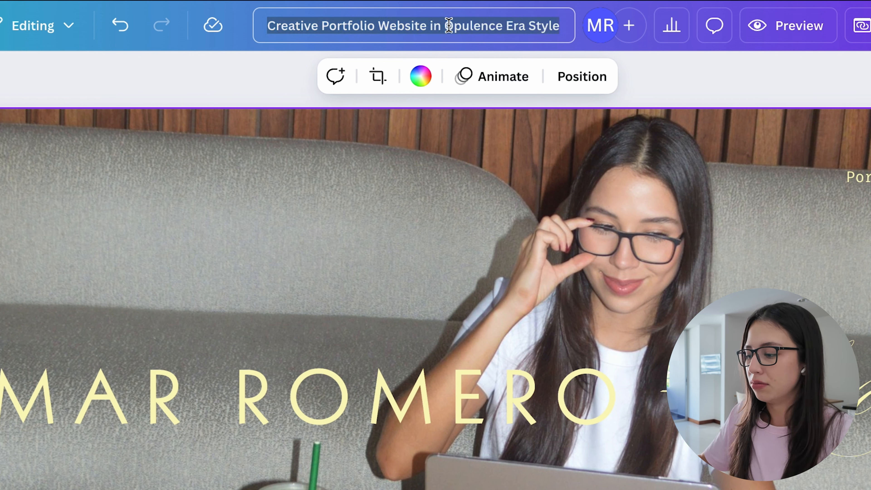
key("BackSpace")
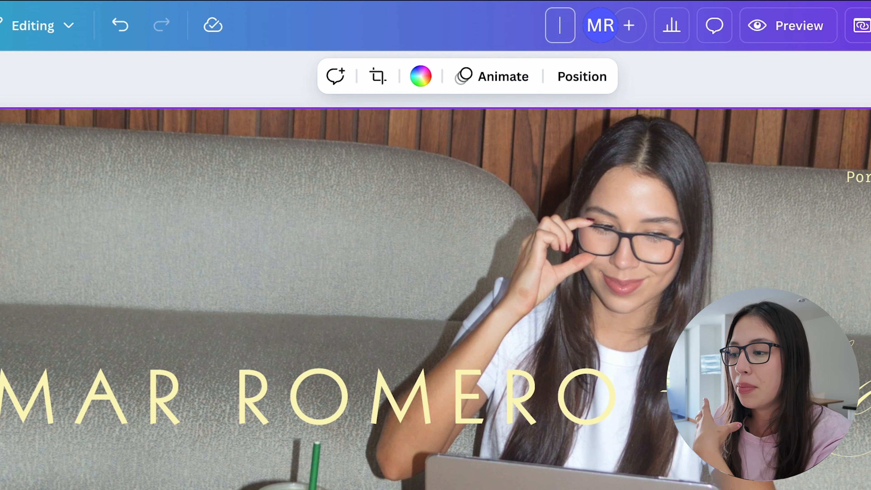
type("Mar Portofolio")
left_click(809, 261)
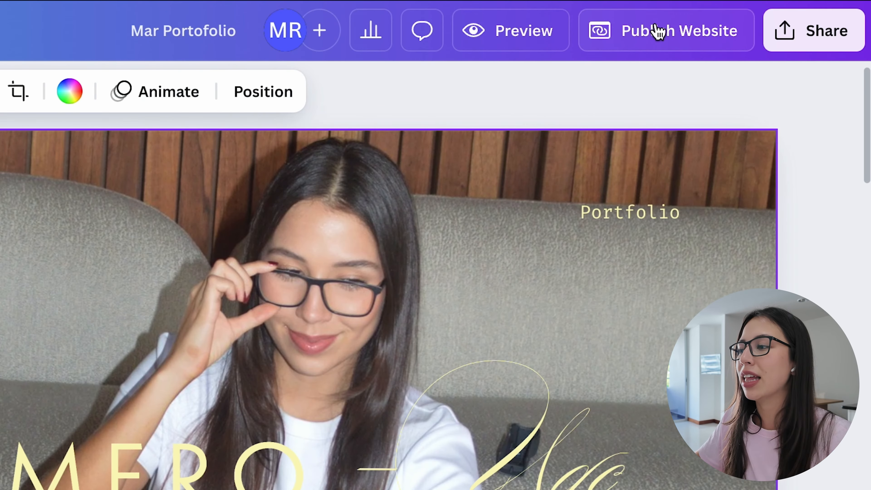
Preview the website on desktop, then switch the preview to mobile layout and scroll it.
left_click(820, 30)
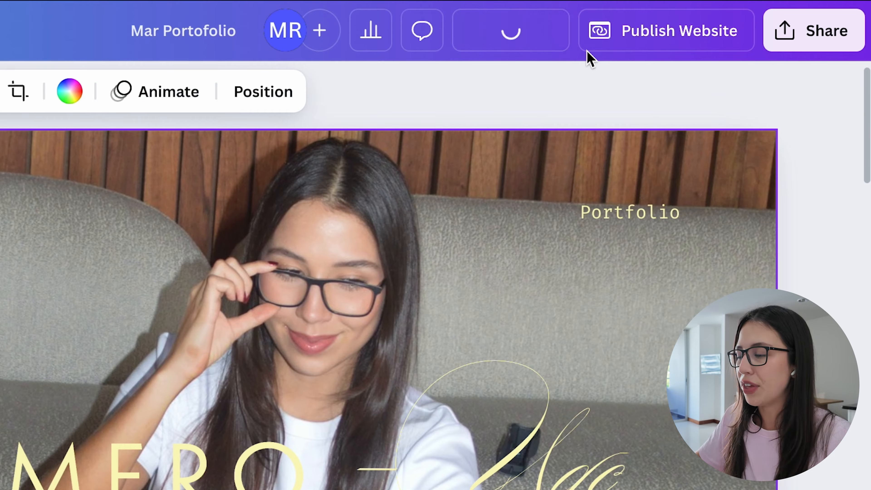
left_click_drag(782, 99, 799, 383)
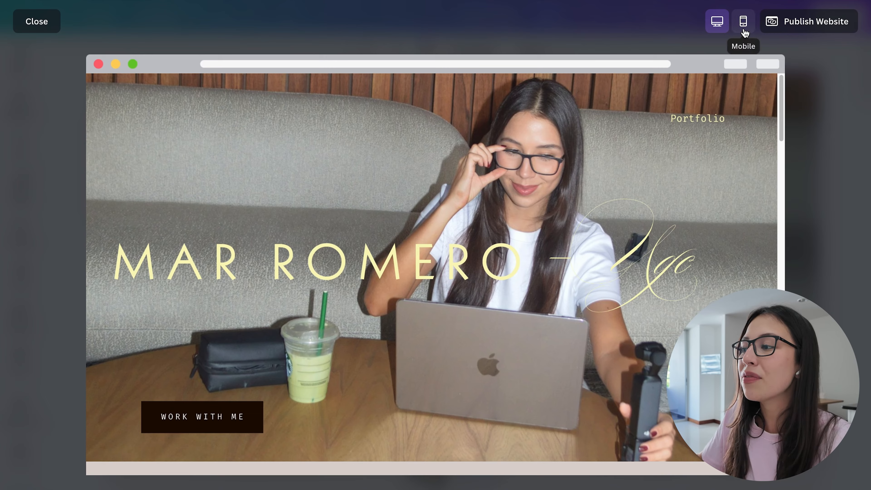
left_click(744, 32)
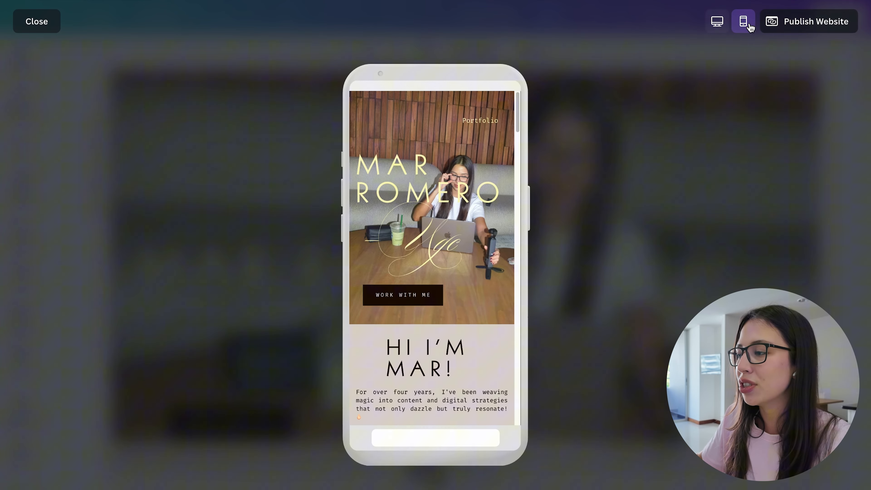
left_click_drag(517, 101, 543, 99)
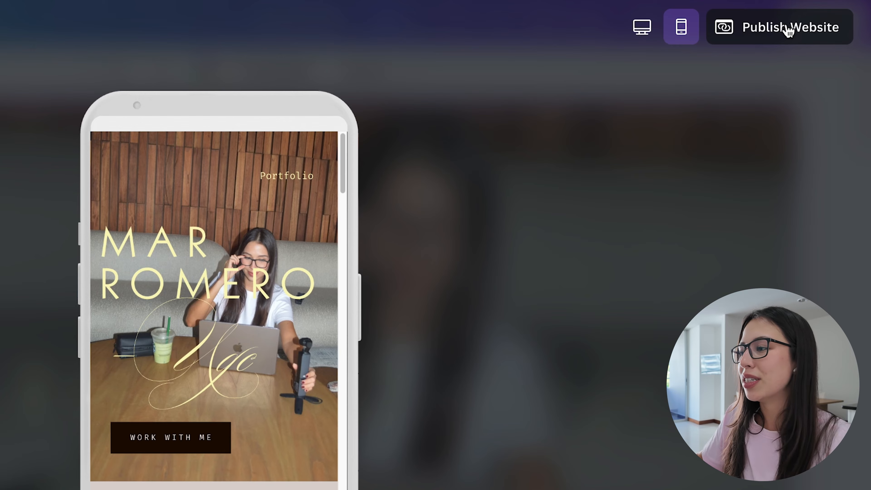
Publish the site on an edited canva.site address and open the live page in the browser.
left_click(788, 31)
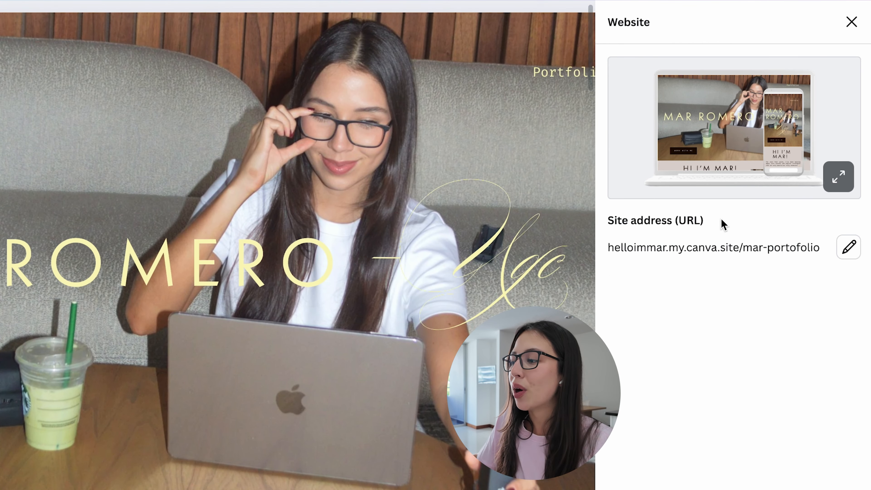
left_click(850, 257)
left_click(665, 287)
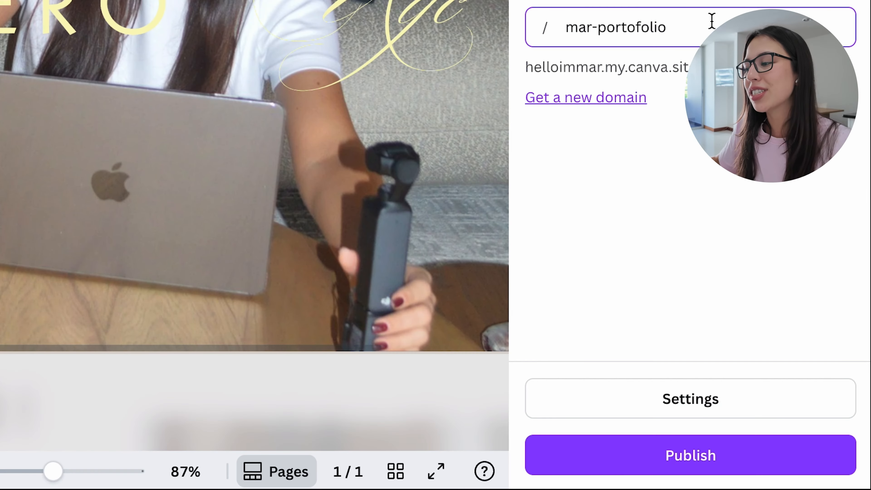
left_click(718, 456)
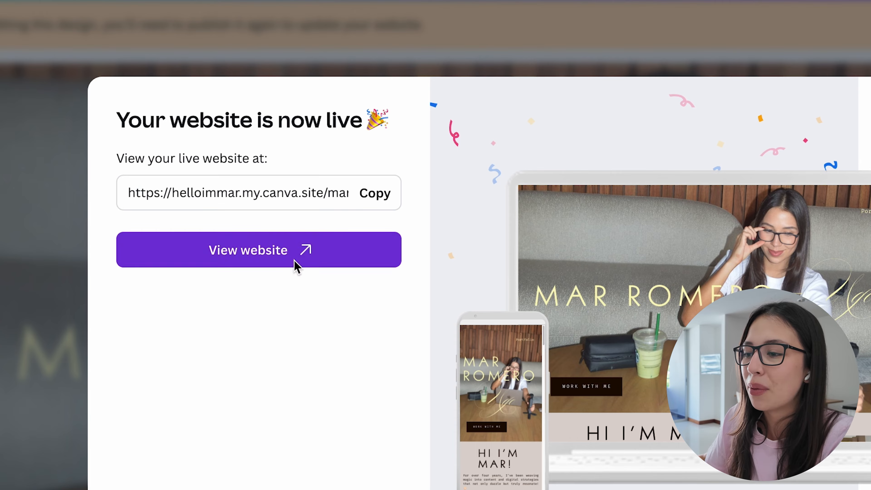
left_click(297, 266)
left_click_drag(867, 73, 866, 107)
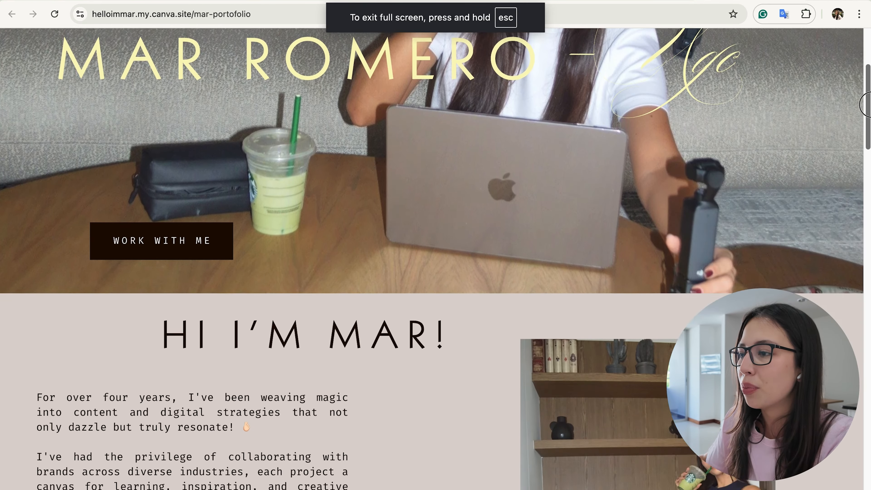